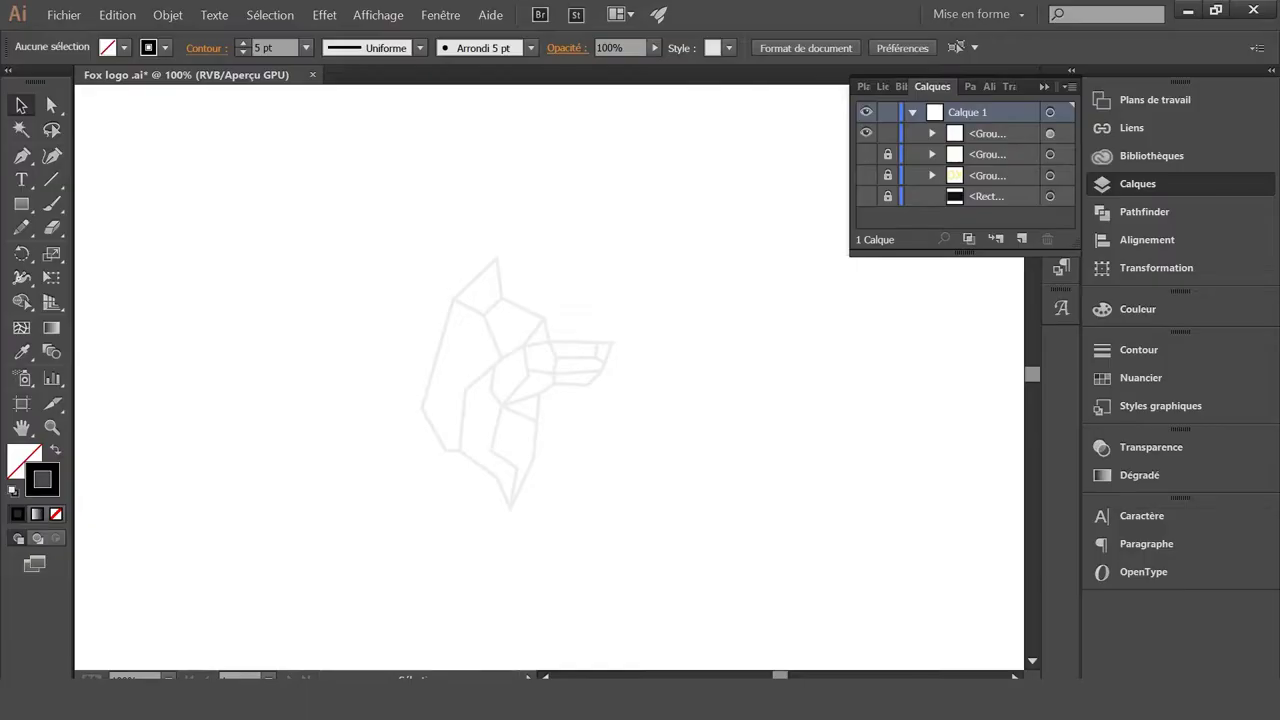
Zoom in and out on the fox sketch, then collapse the layers panel to clear the canvas
key("ctrl+plus")
key("ctrl+minus")
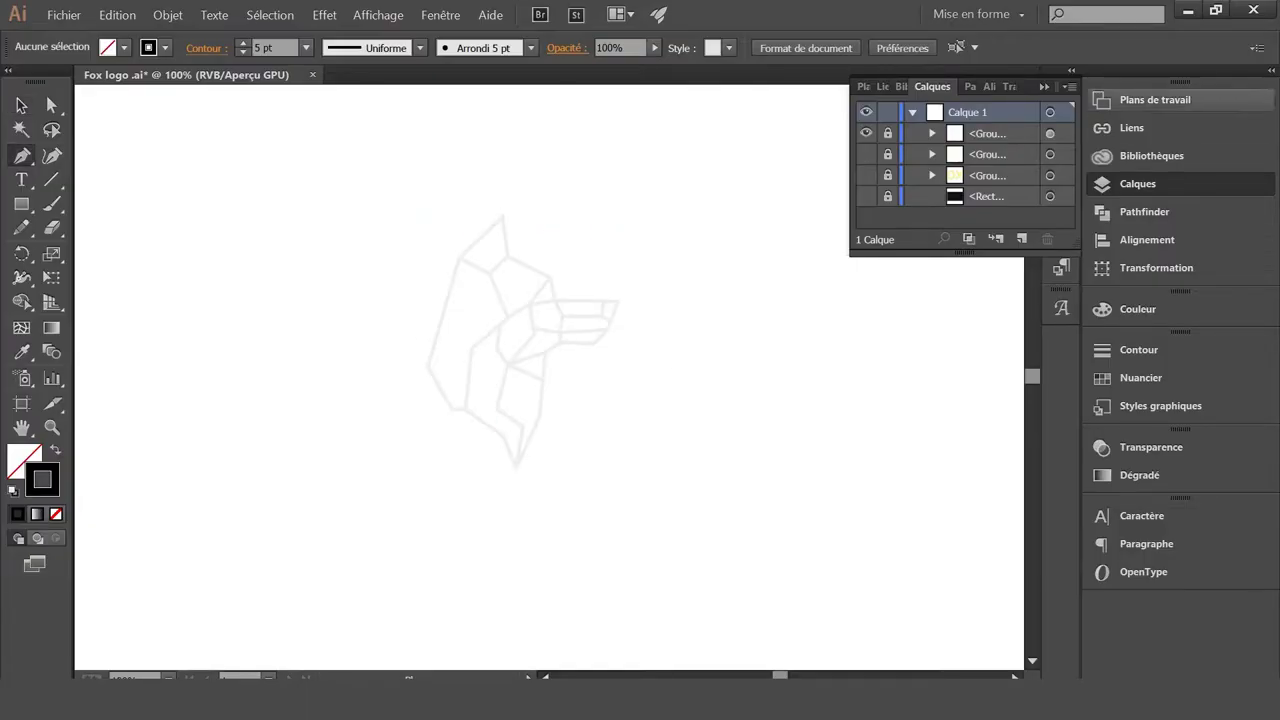
left_click(1138, 183)
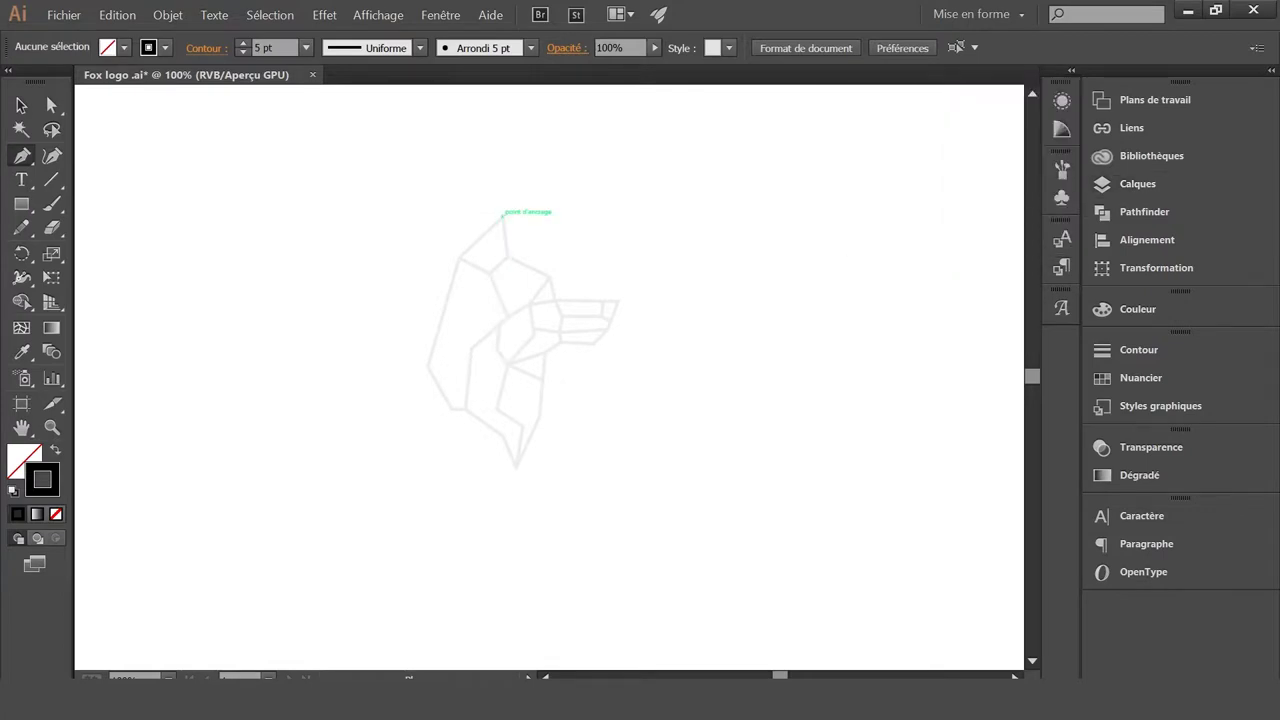
Trace the left ear and cheek corners into one closed black 5 pt outline, then deselect
left_click(503, 213)
left_click(458, 257)
key("ctrl+plus")
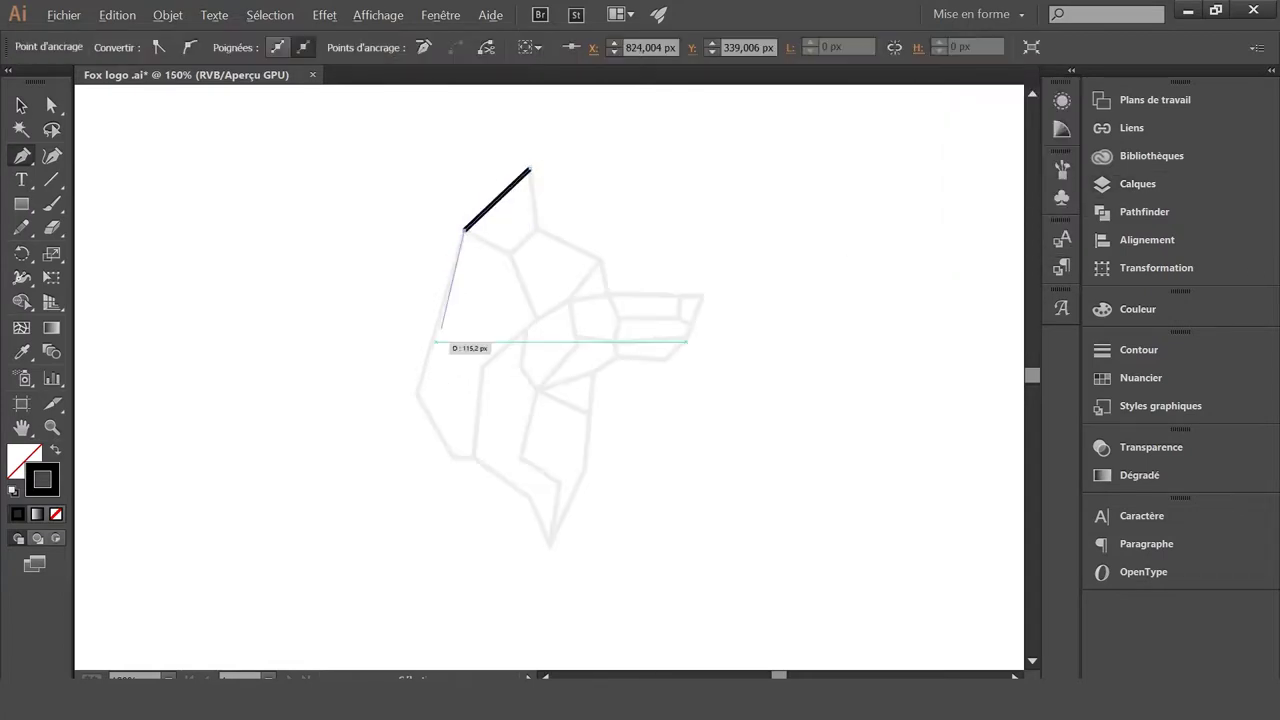
left_click(417, 395)
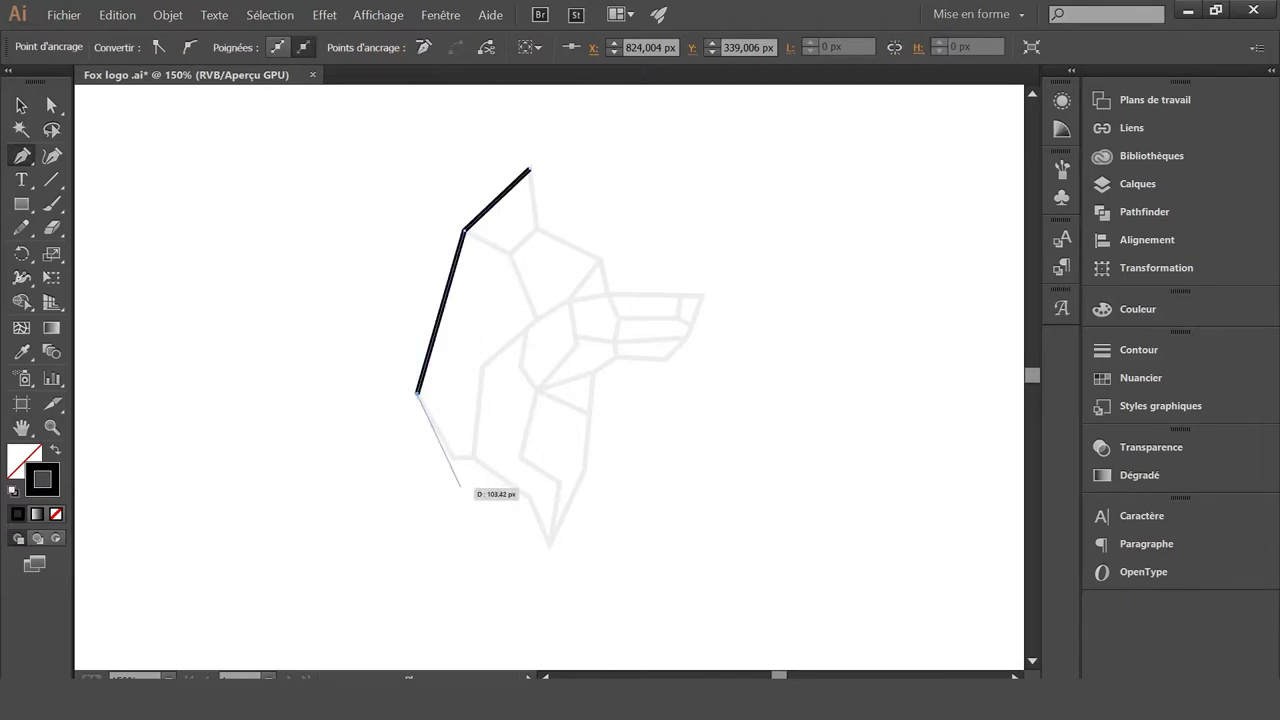
left_click(451, 456)
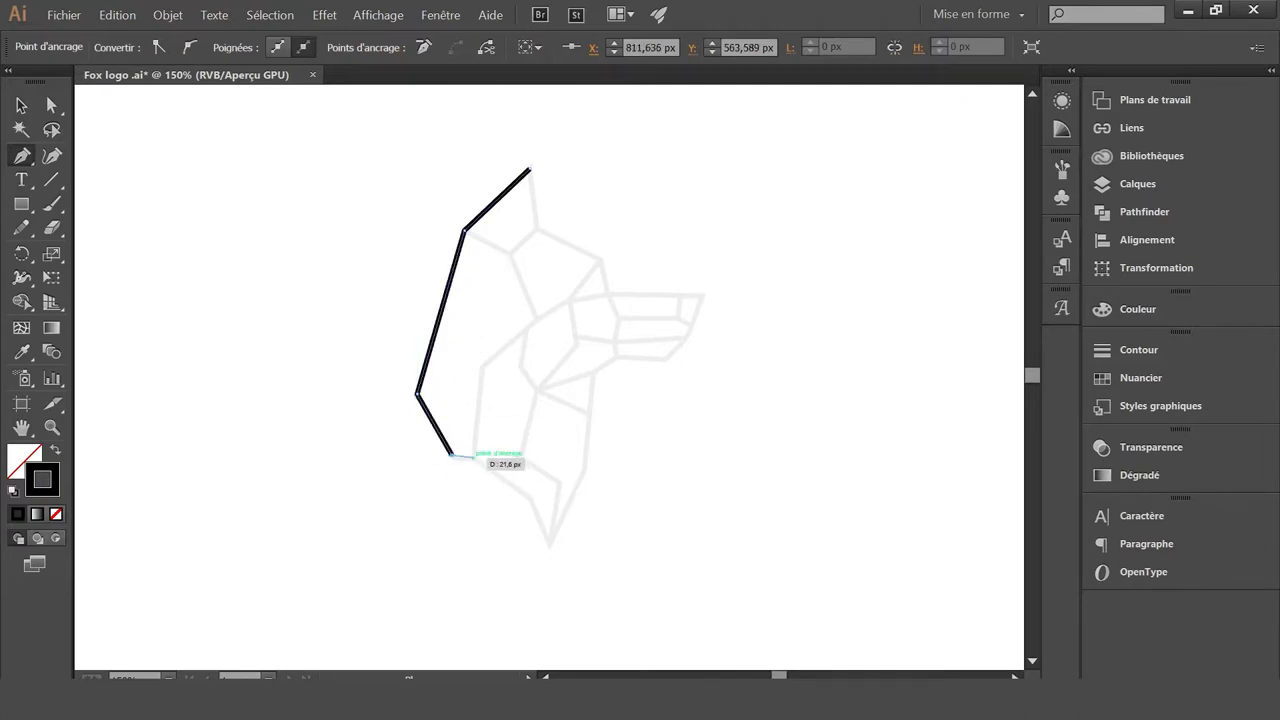
left_click(474, 457)
left_click(482, 367)
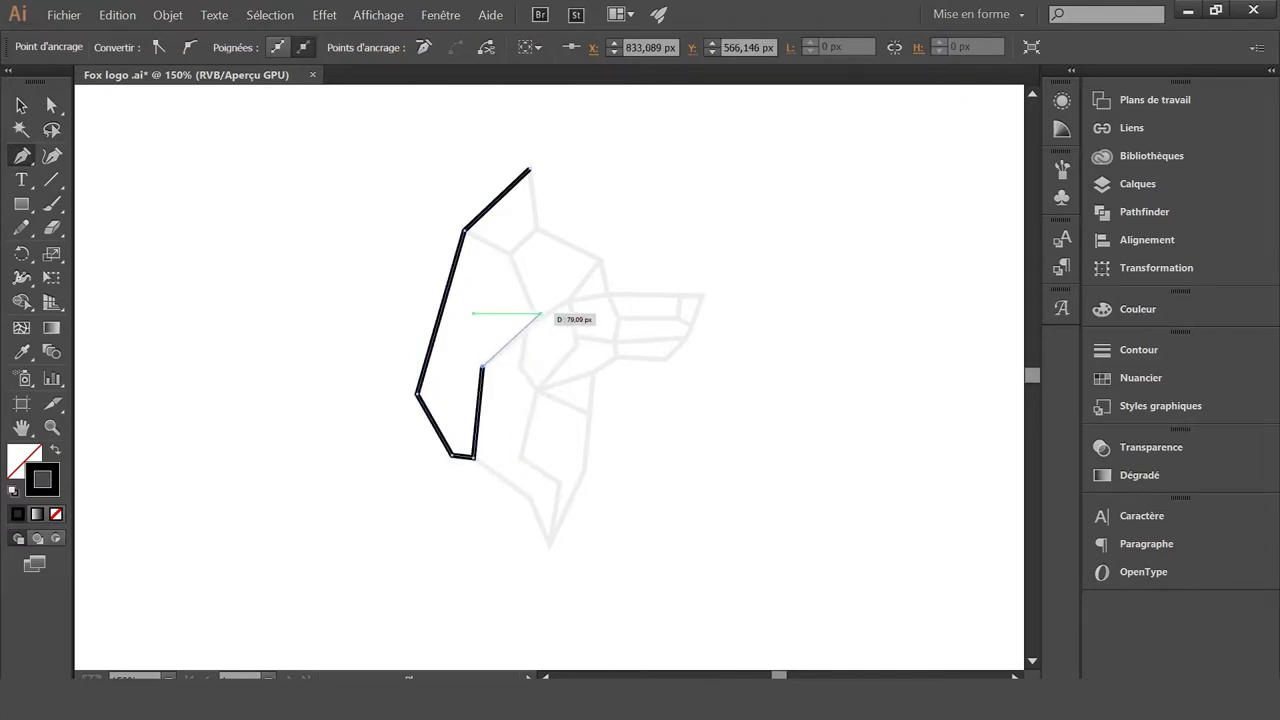
left_click(538, 319)
left_click(510, 253)
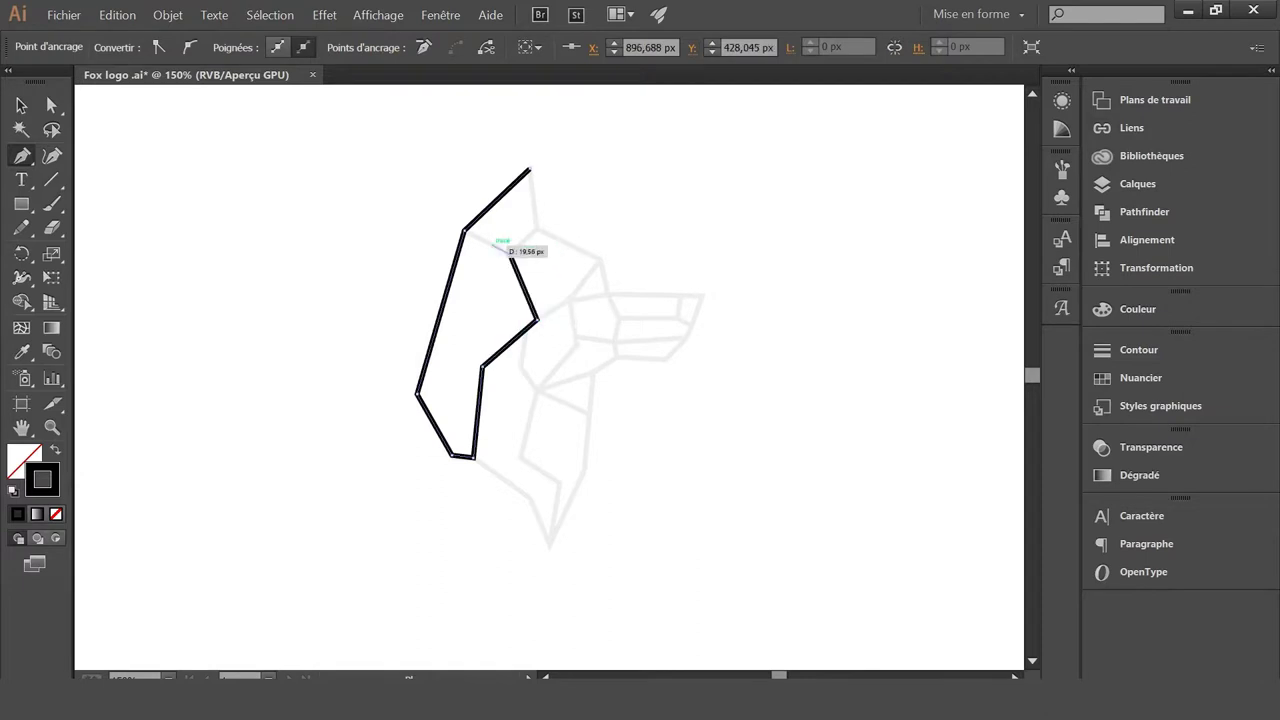
left_click(537, 229)
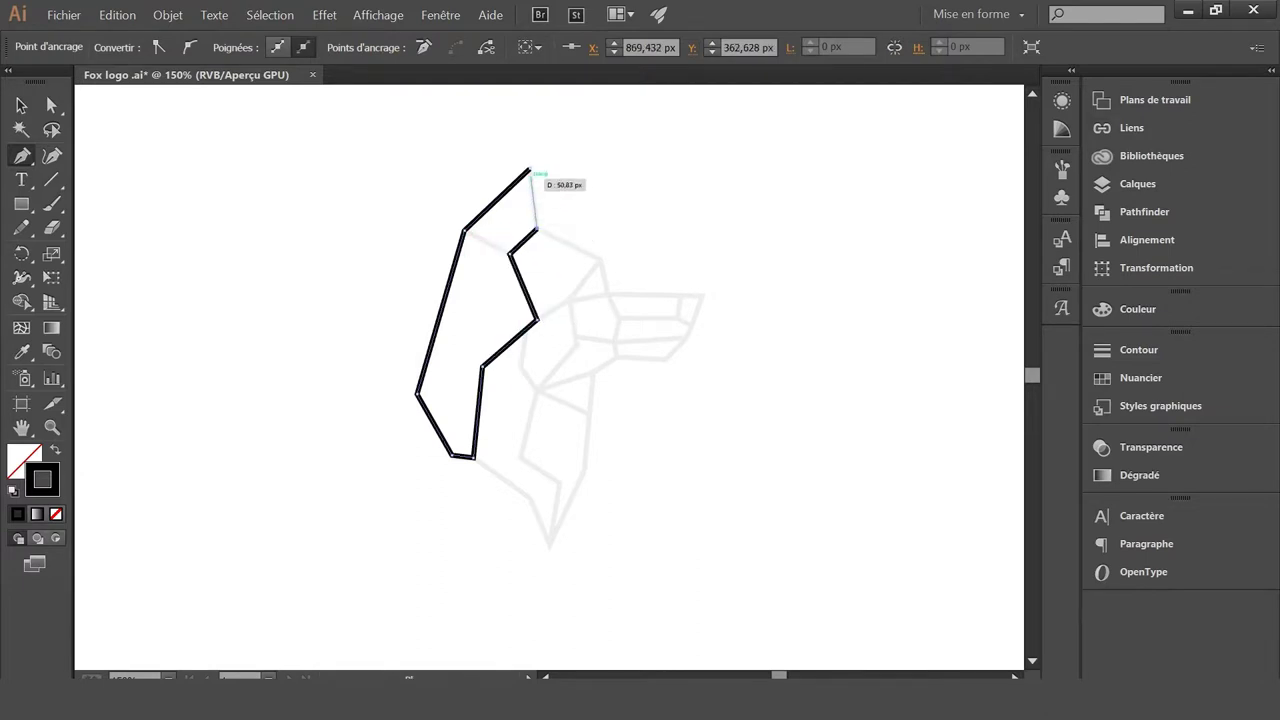
key("v")
key("ctrl+shift+a")
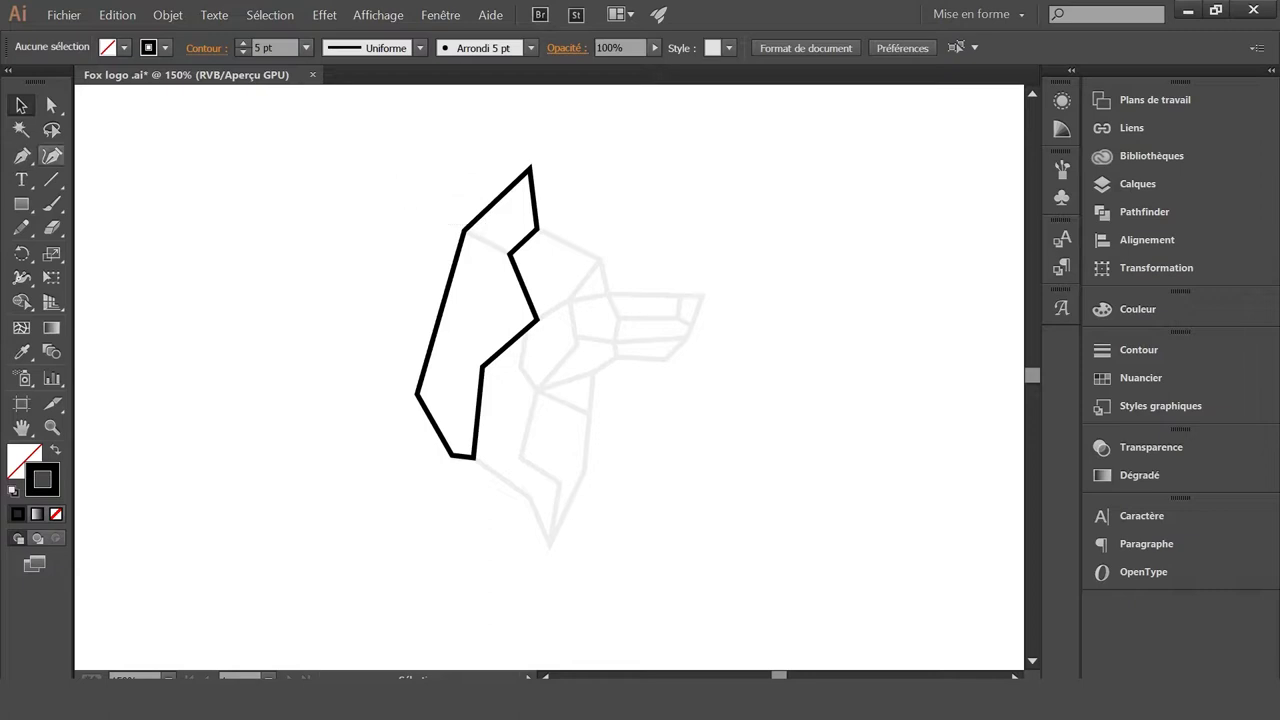
Draw the inner ear quadrilateral from the ear corner down to the cheek corner
left_click(537, 230)
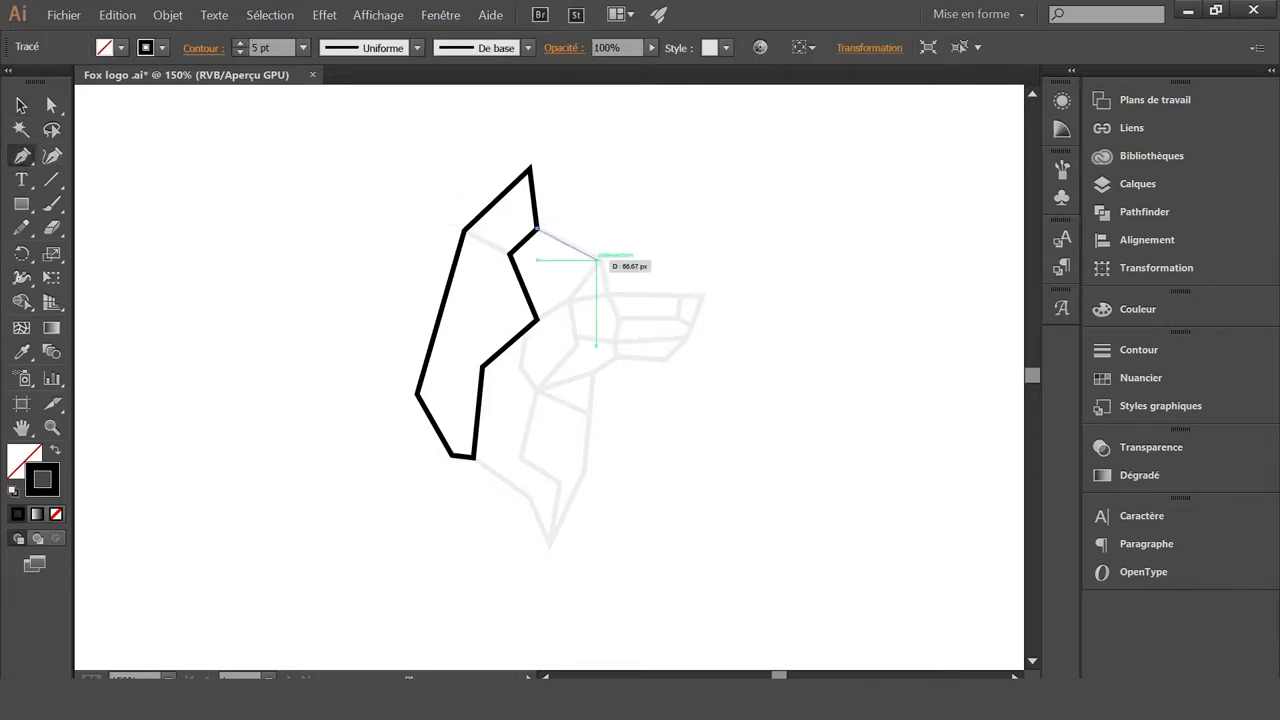
left_click(600, 258)
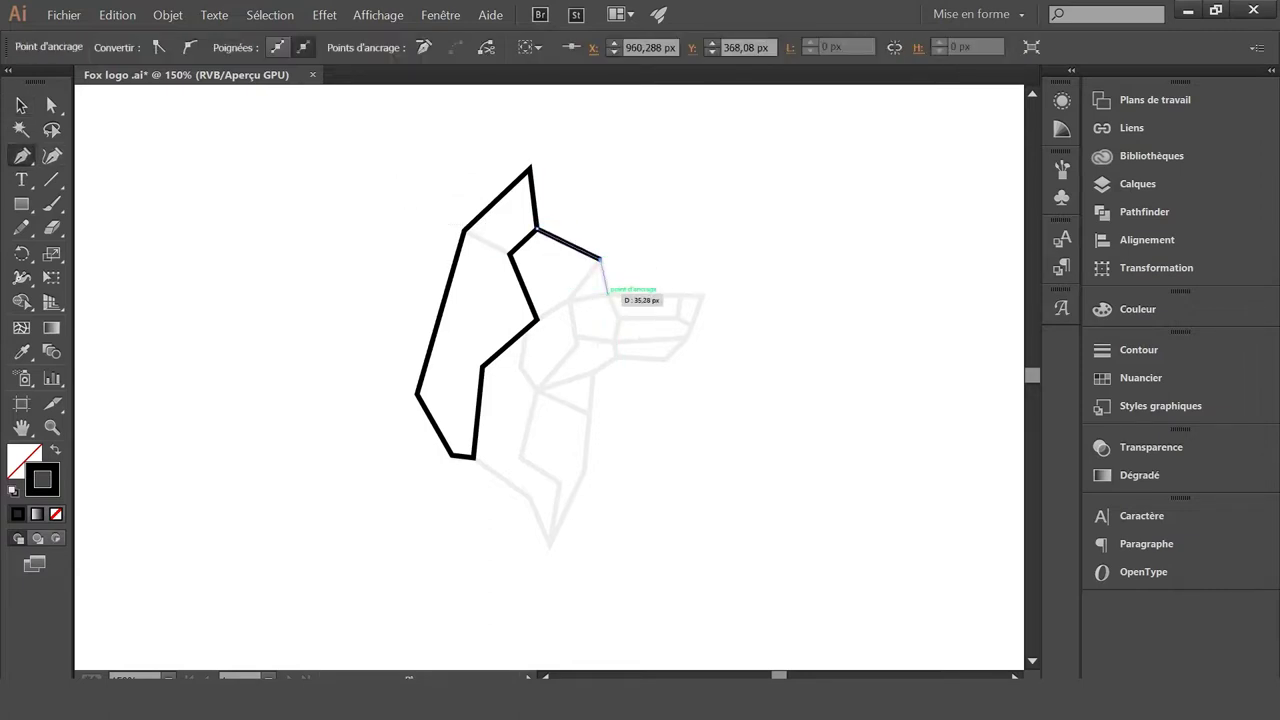
left_click(607, 292)
left_click(570, 300)
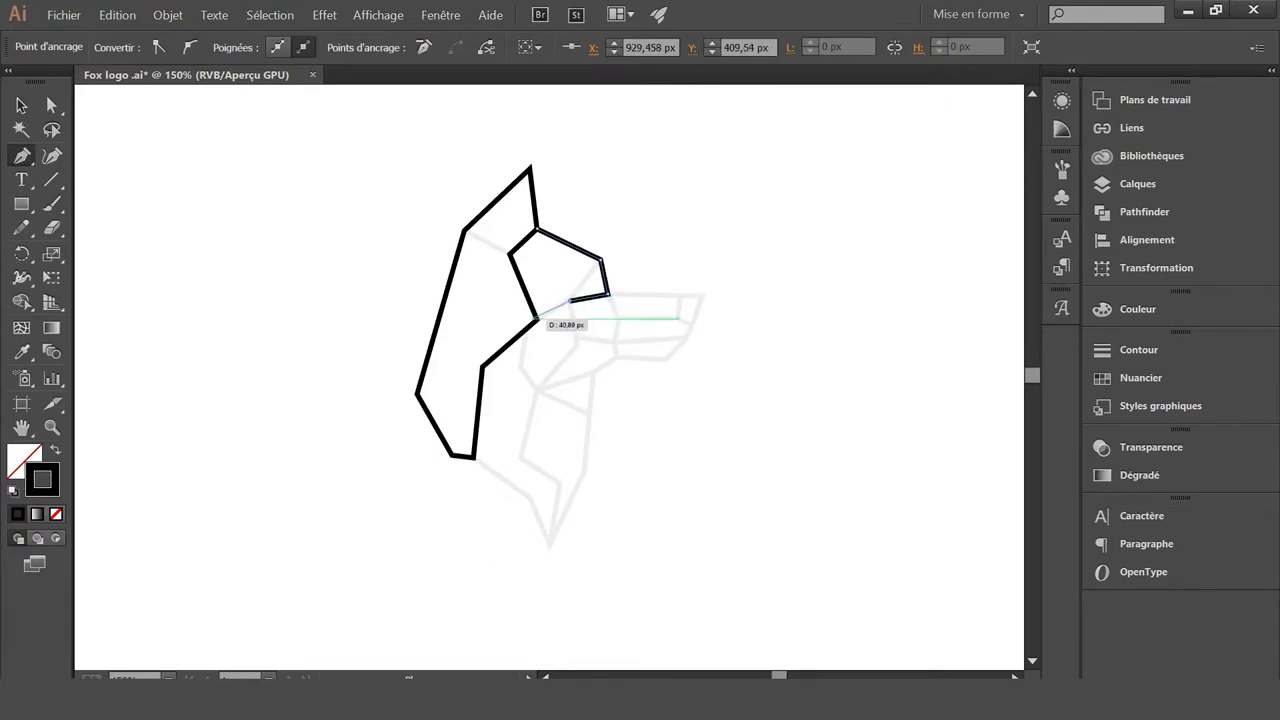
left_click(537, 318)
left_click(22, 105)
Add a closing line that forms the small triangle beside the inner ear
key("ctrl+shift+a")
key("p")
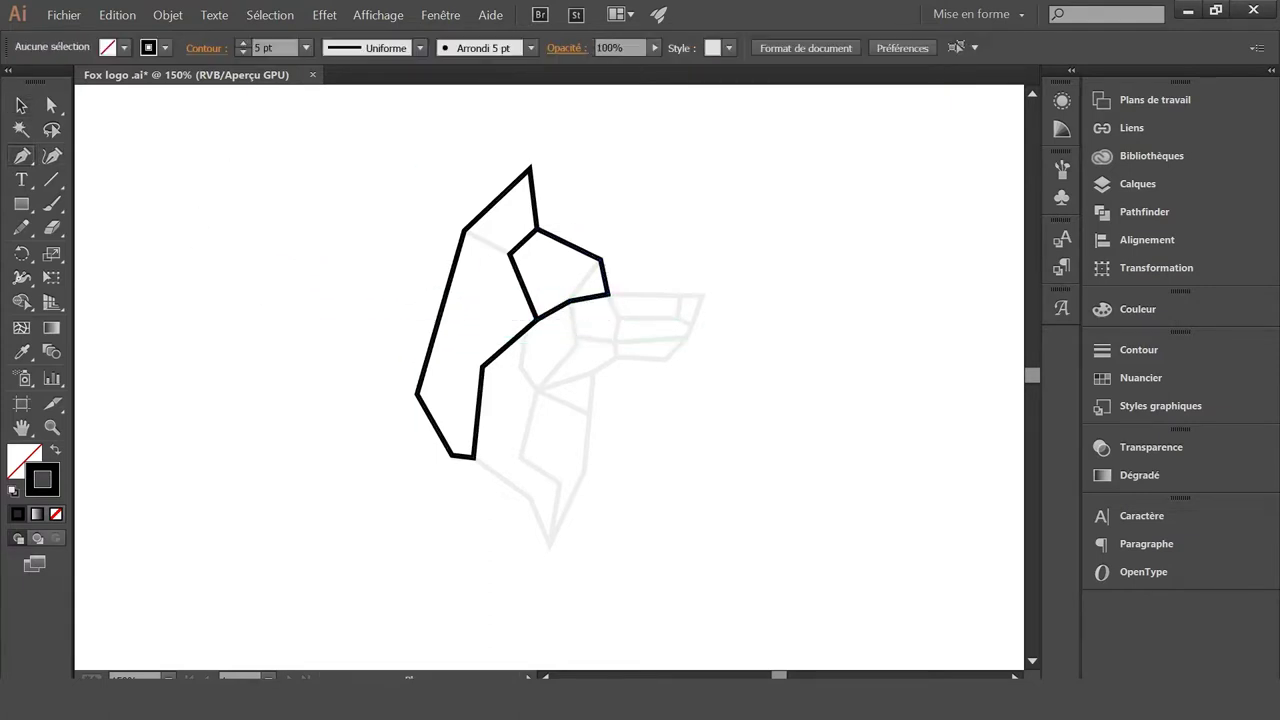
left_click(607, 292)
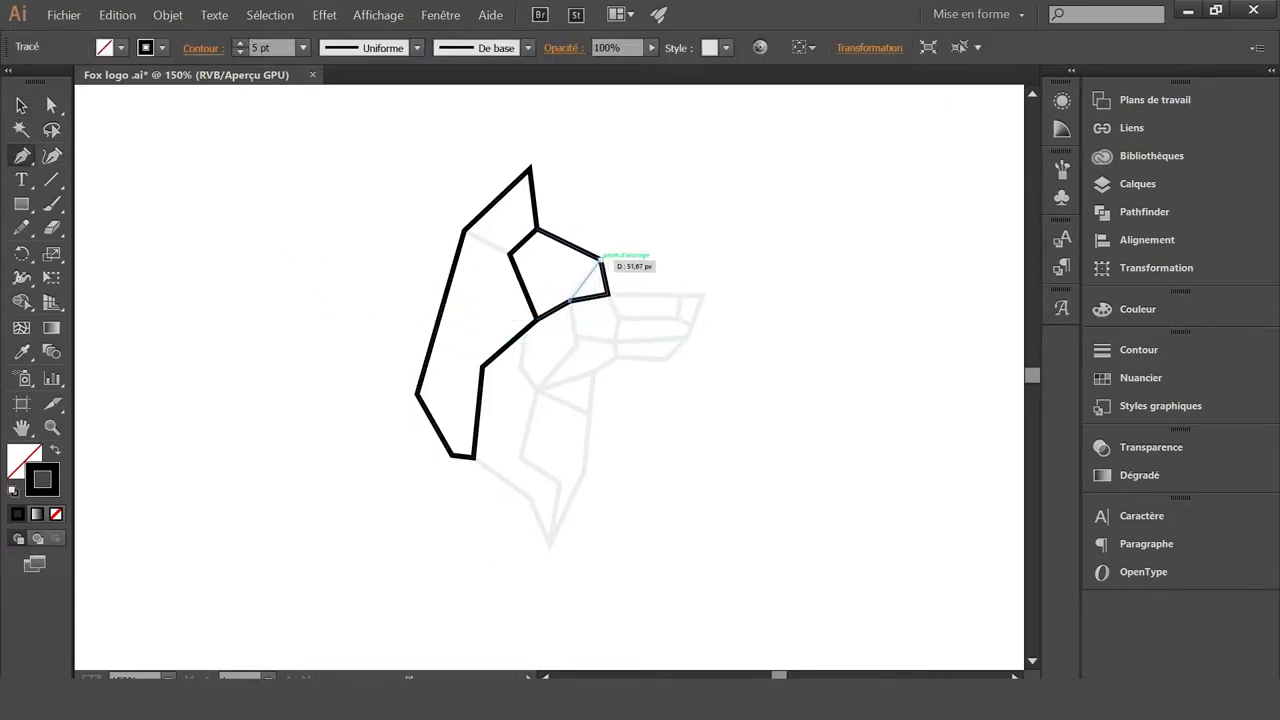
left_click(22, 105)
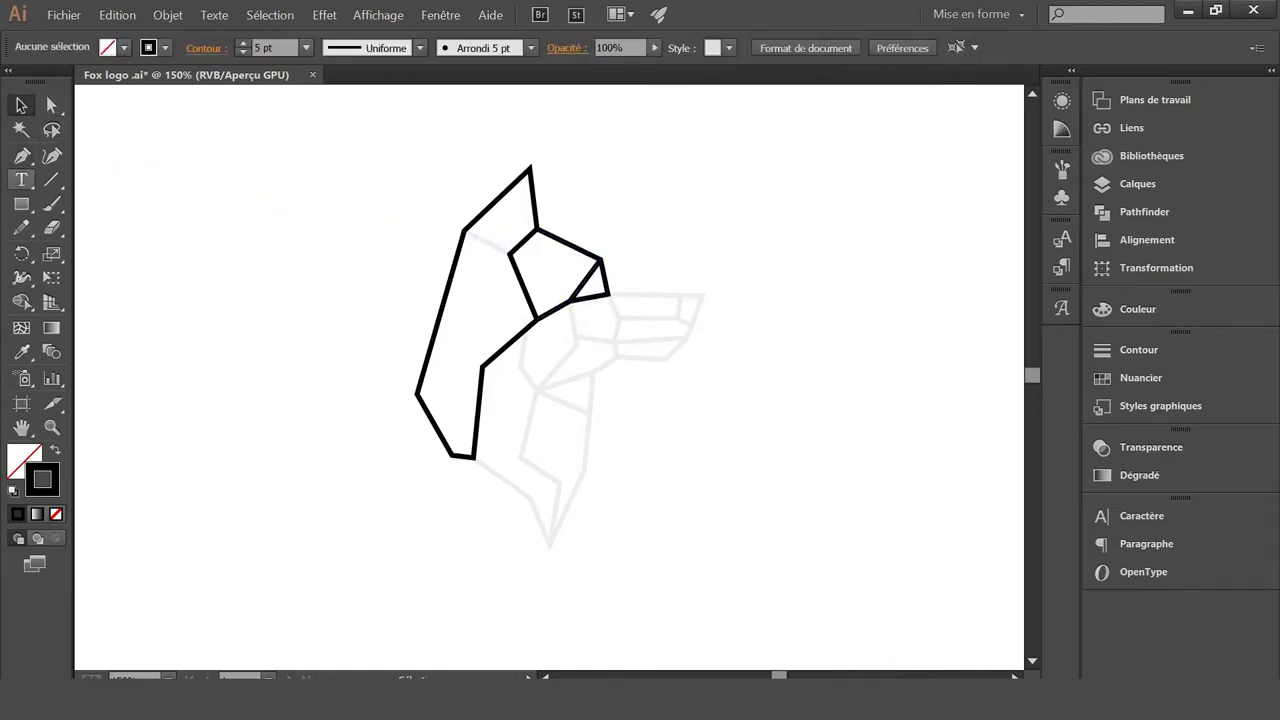
Trace the snout tip, jaw and chin point from the triangle corner back to the cheek's bottom
left_click(608, 293)
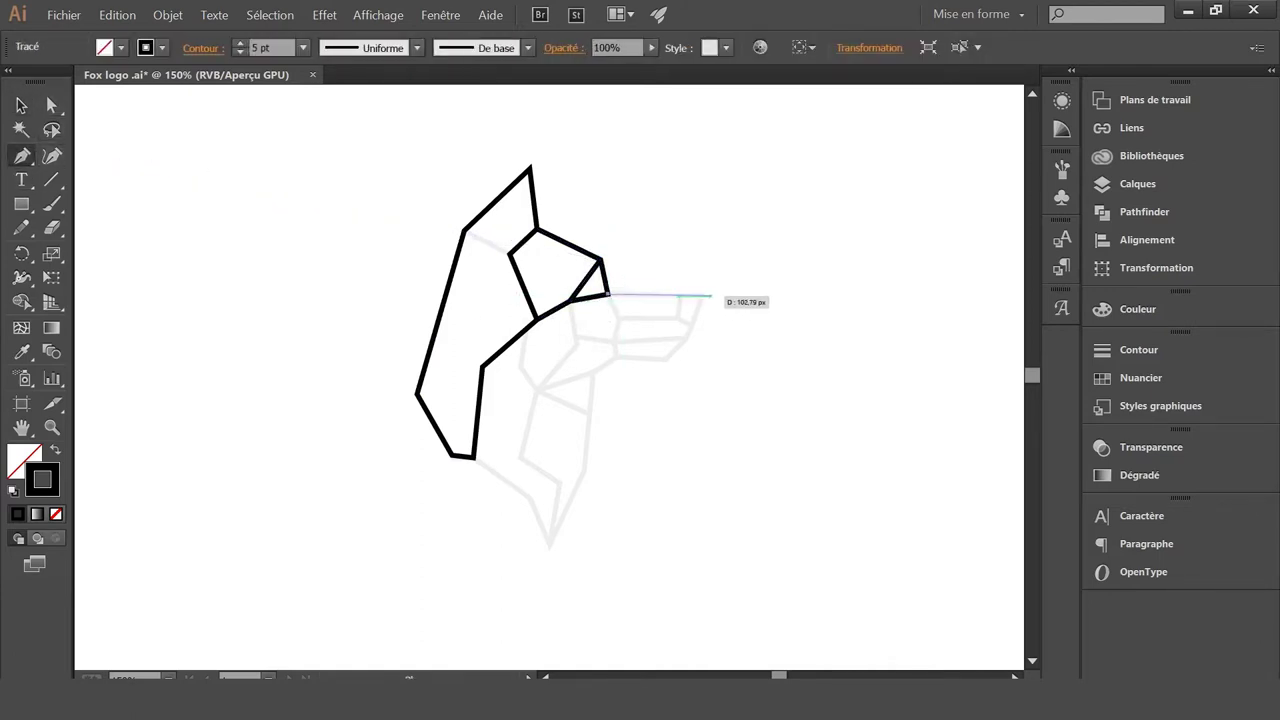
left_click(706, 295)
left_click(686, 336)
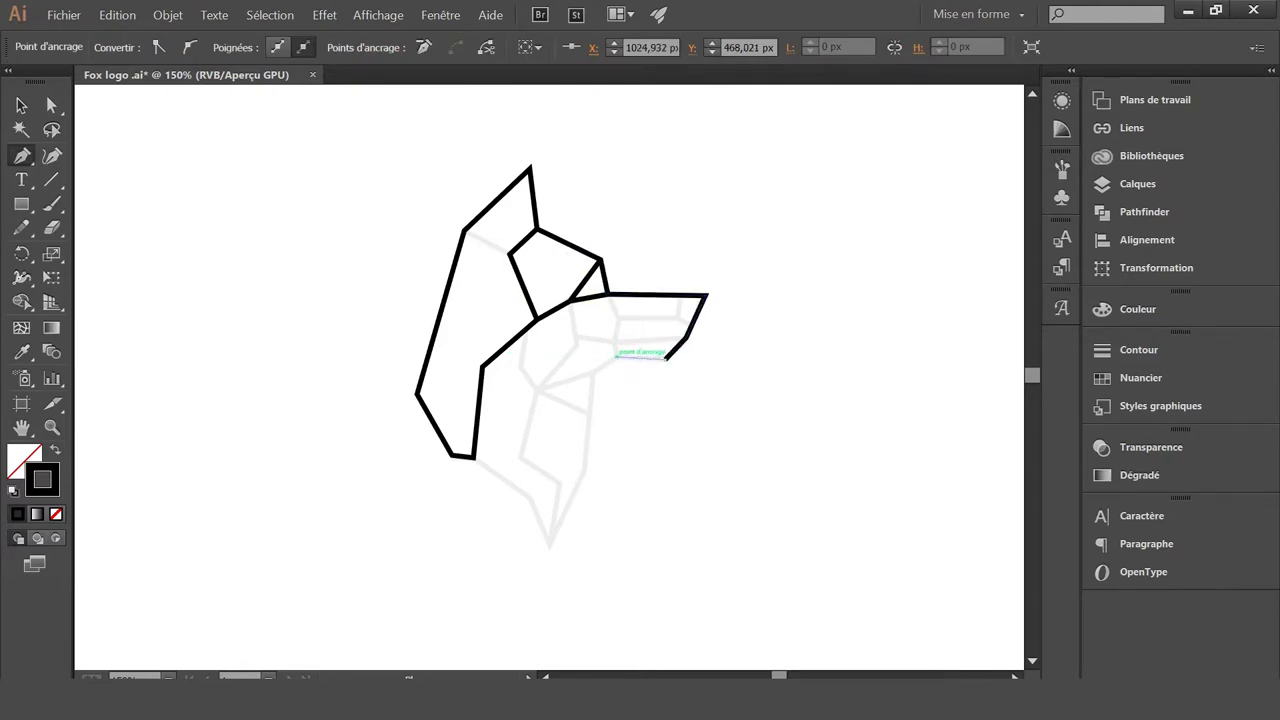
left_click(617, 355)
left_click(593, 370)
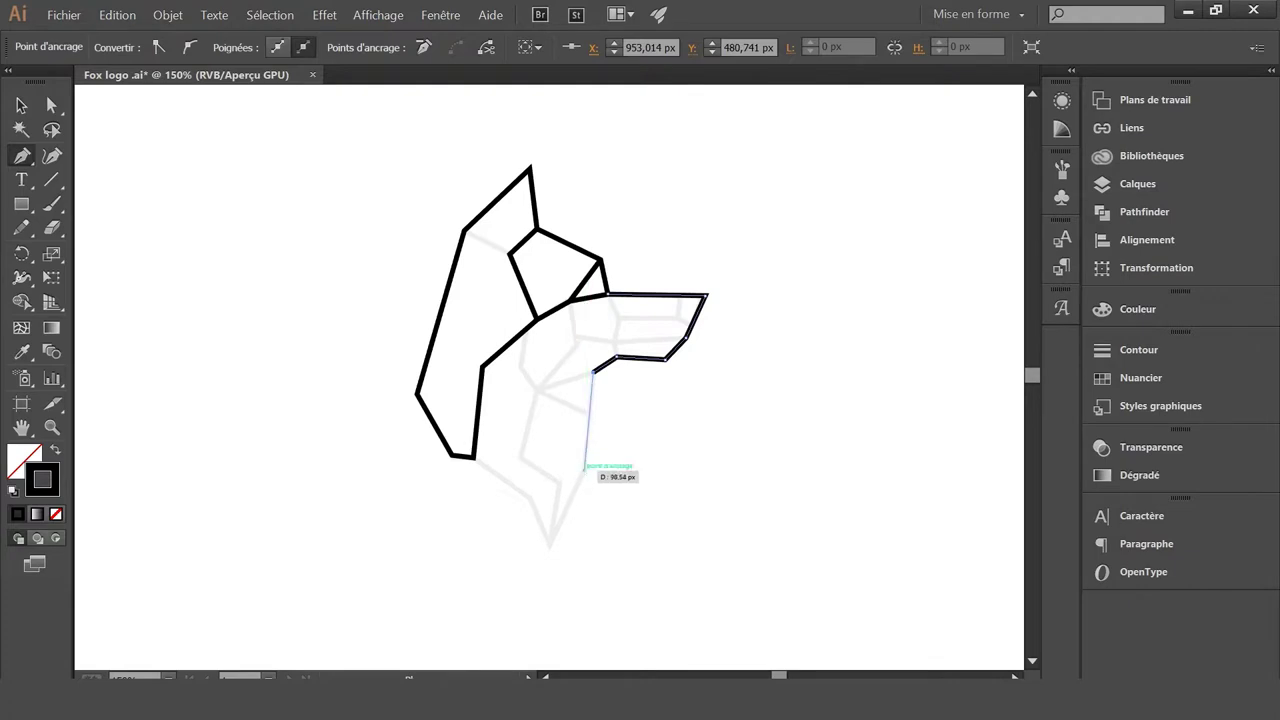
left_click(584, 469)
left_click(549, 545)
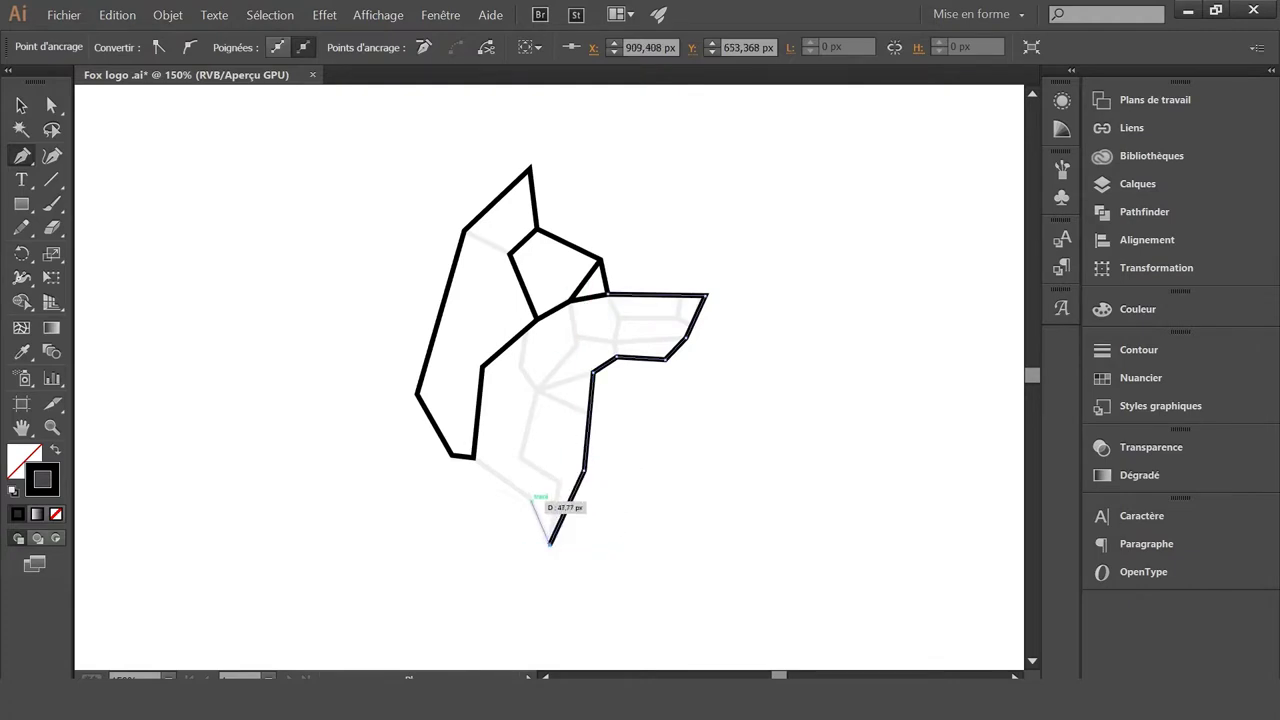
left_click(530, 497)
left_click(474, 458)
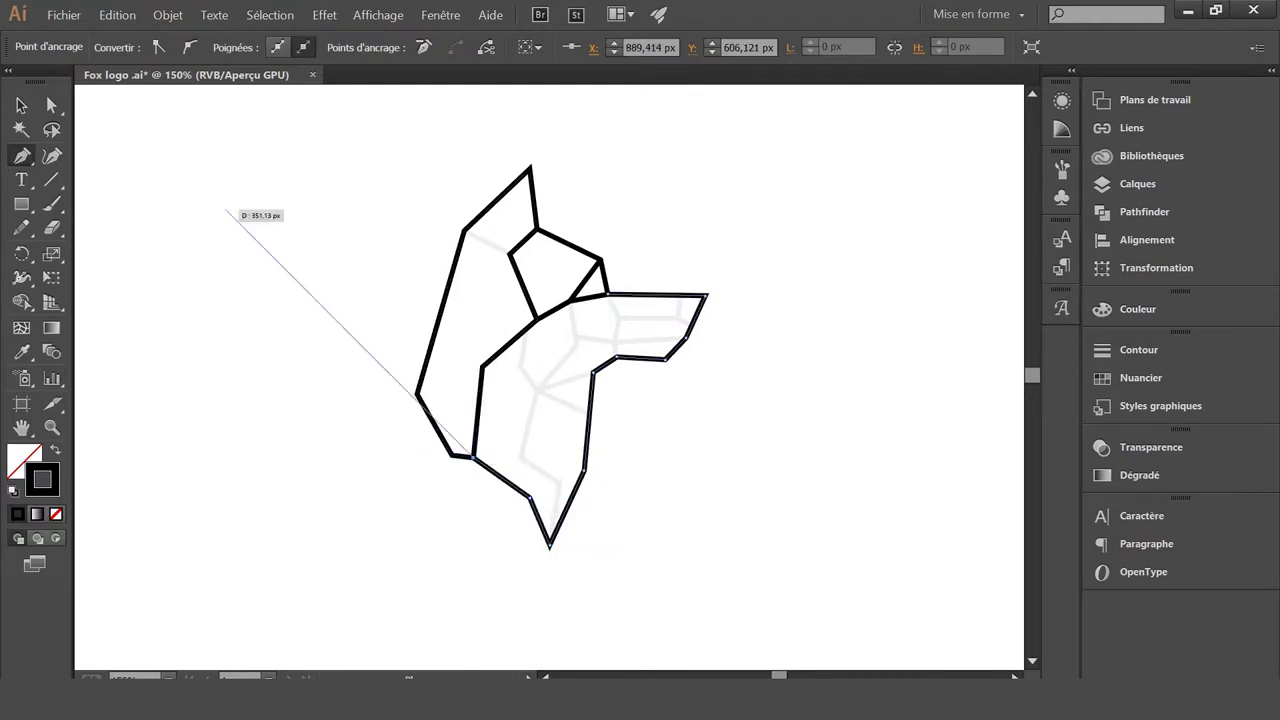
left_click(95, 128, "ctrl")
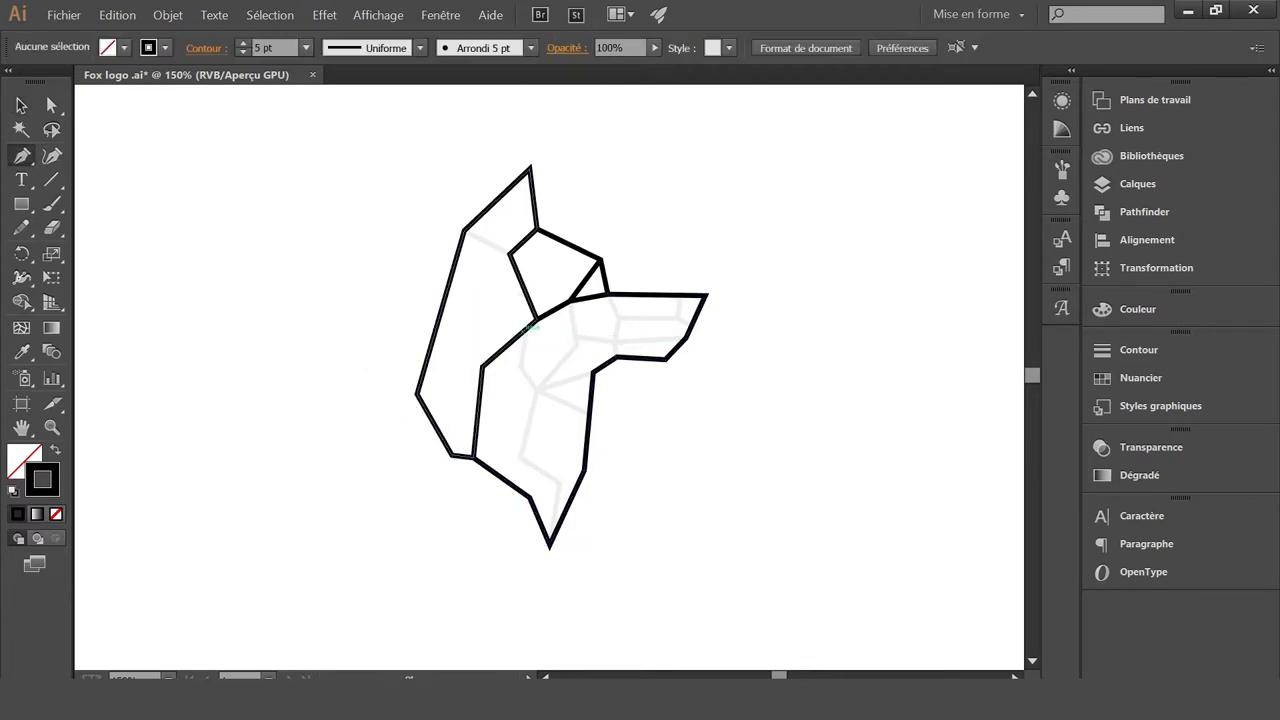
Add a dividing line between ear and cheek and one down the snout's inner edge
left_click(511, 250)
left_click(463, 231)
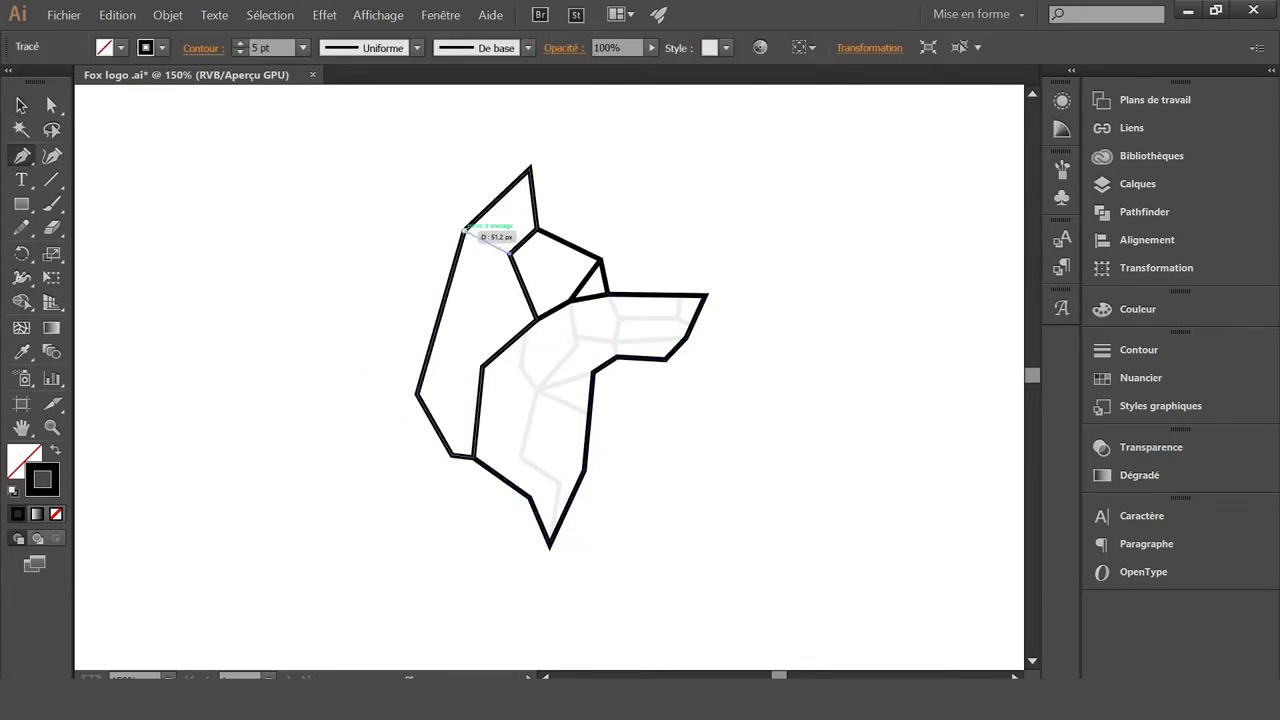
left_click(105, 143, "ctrl")
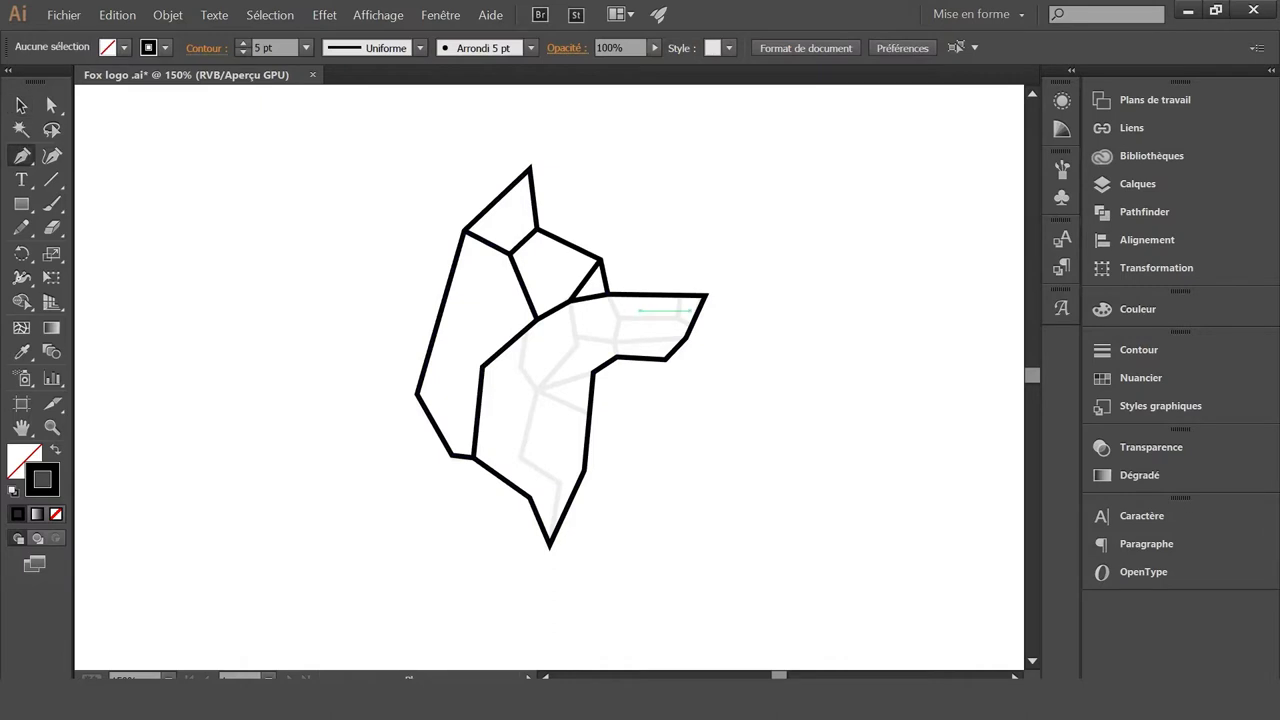
left_click(607, 294)
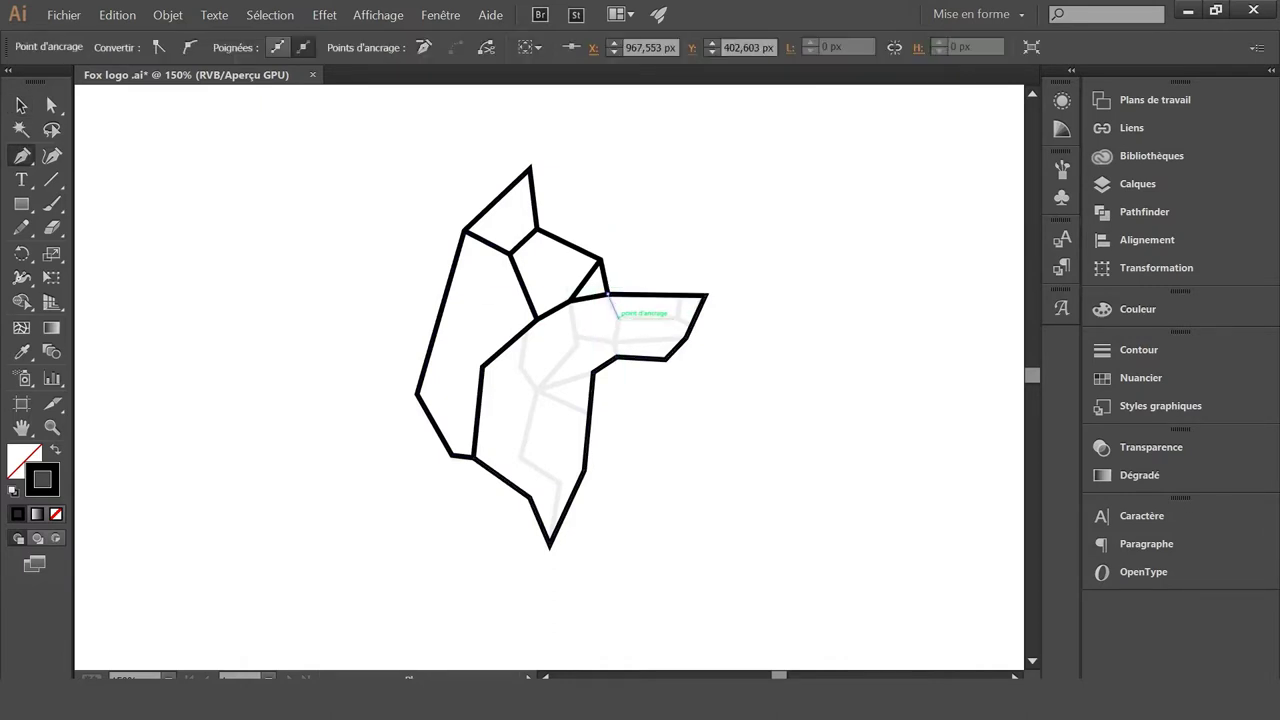
left_click(617, 355)
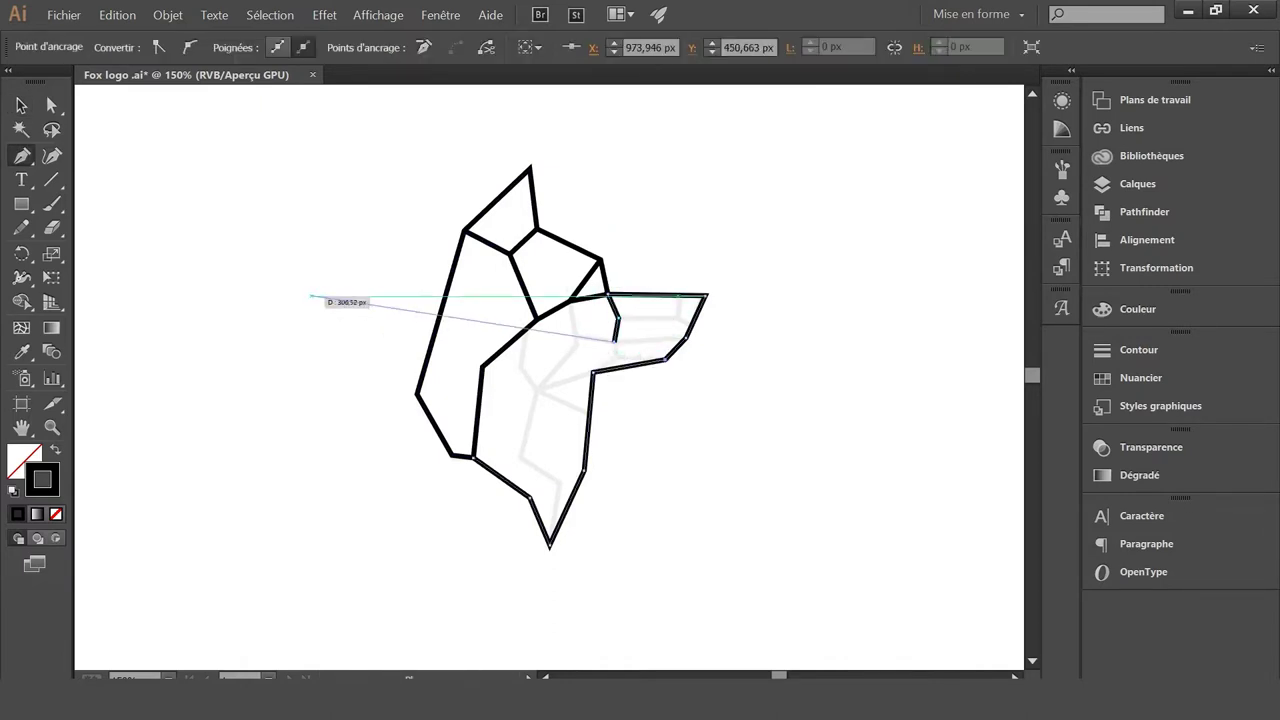
key("v")
left_click(130, 200, "ctrl")
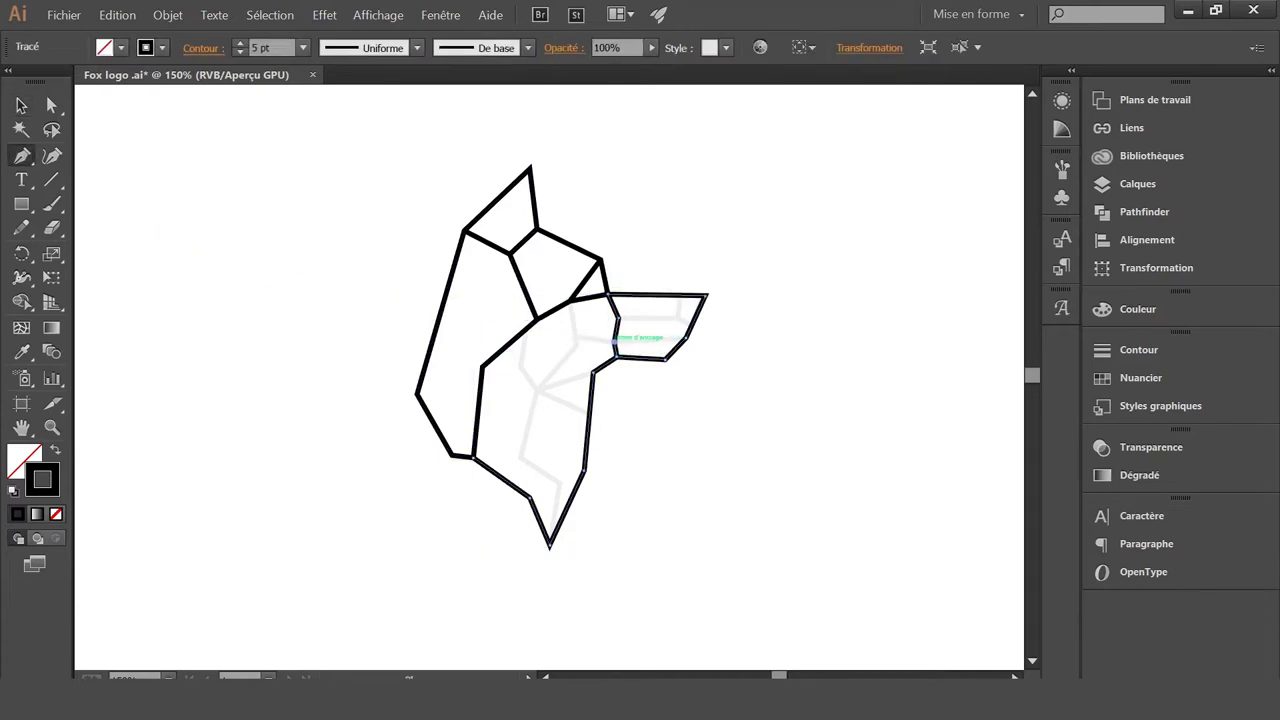
Split the snout tip with a horizontal line joined up to its top edge
left_click(614, 342)
left_click(585, 318, "ctrl")
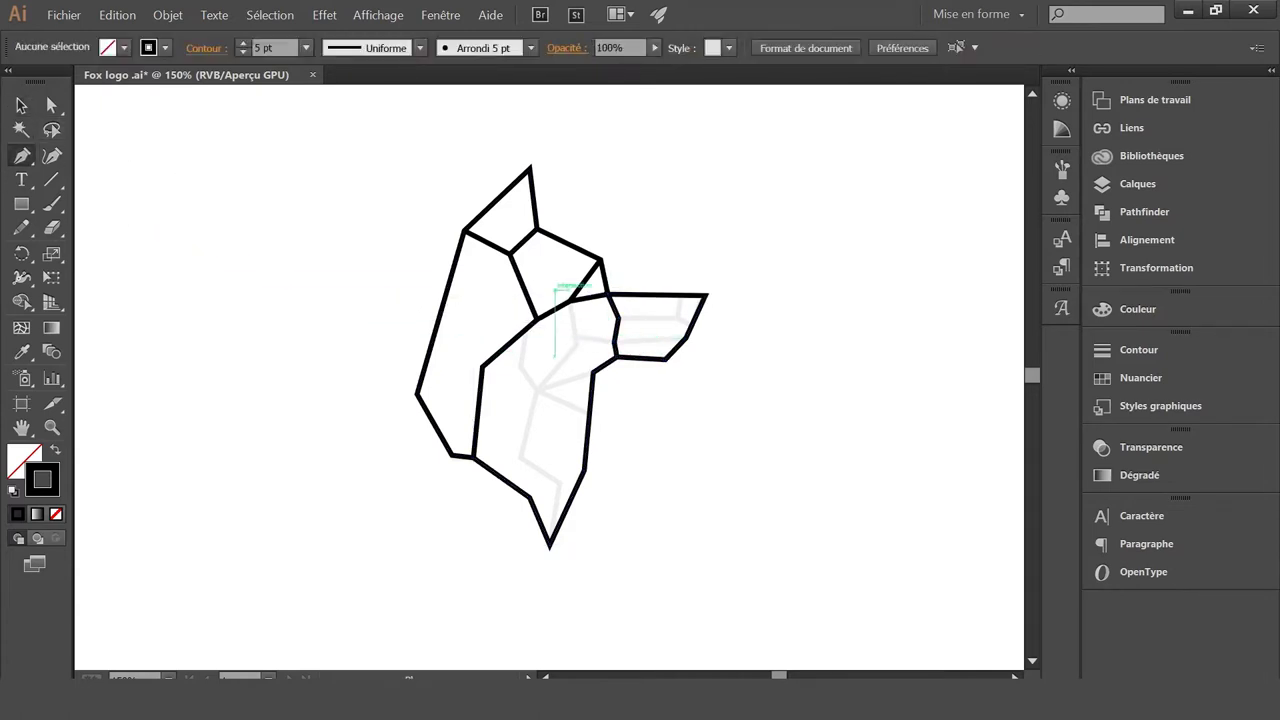
left_click(618, 318)
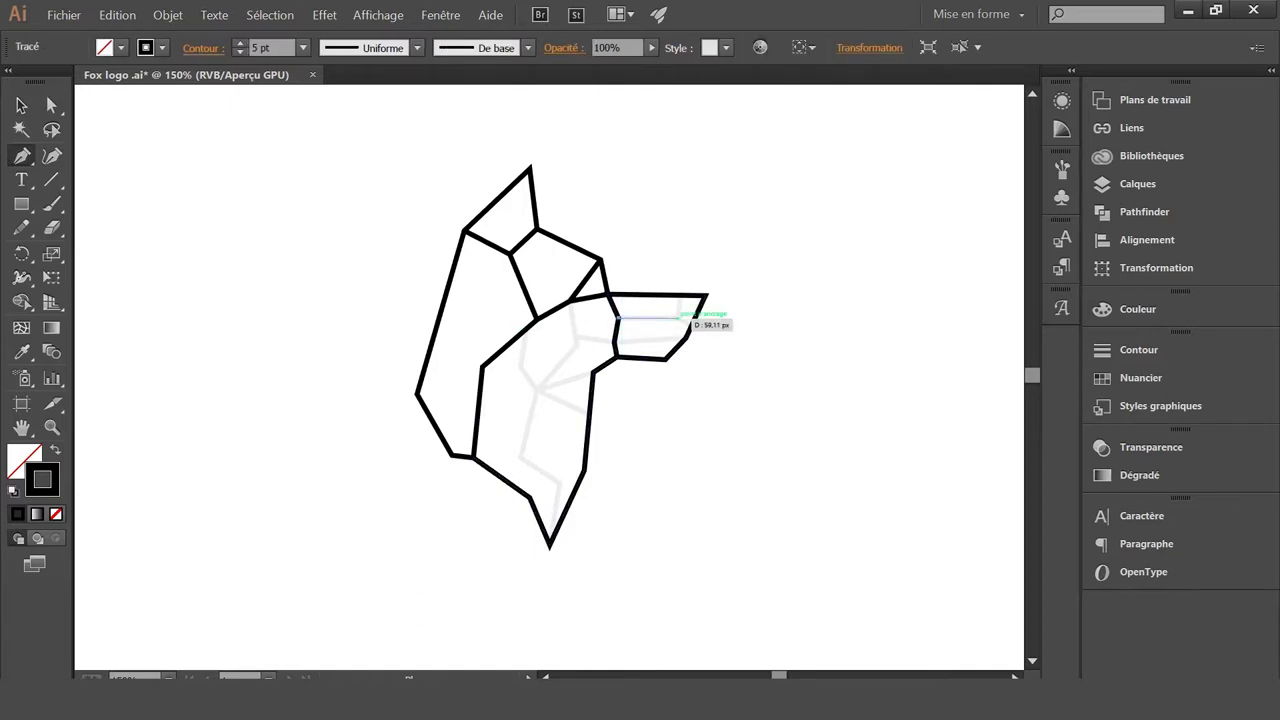
left_click(678, 318)
left_click(679, 296)
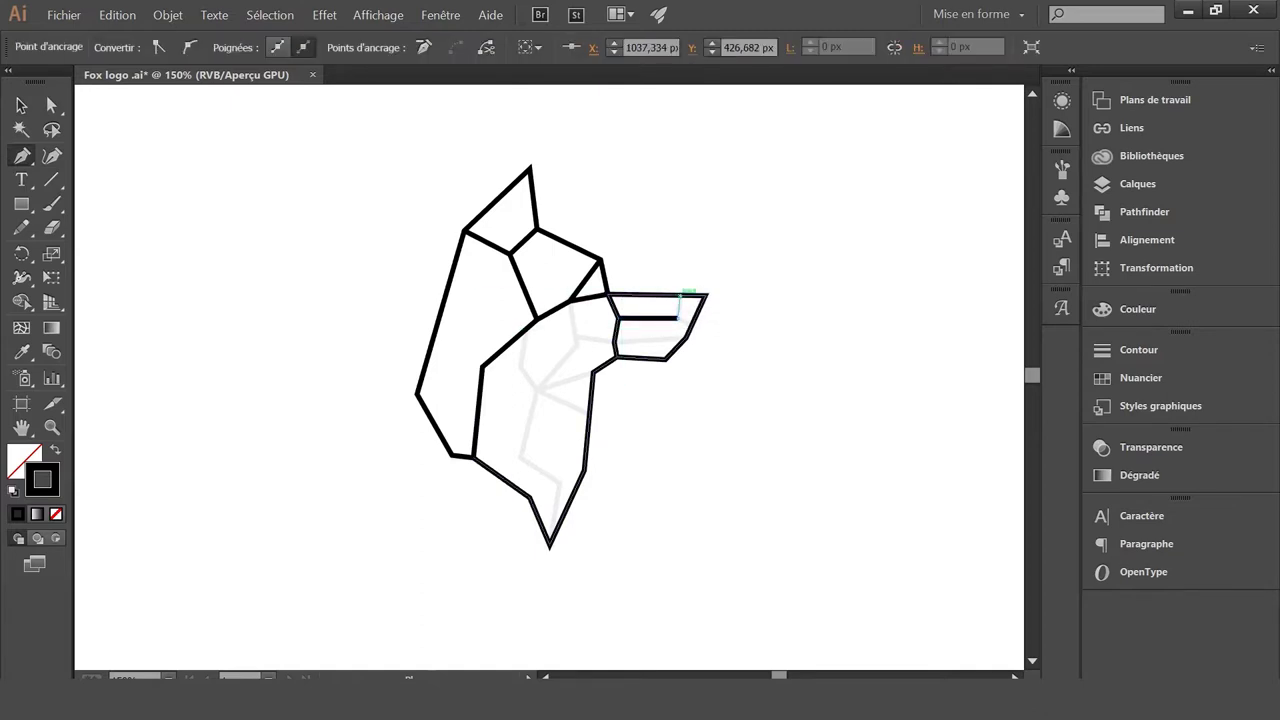
left_click(130, 212, "ctrl")
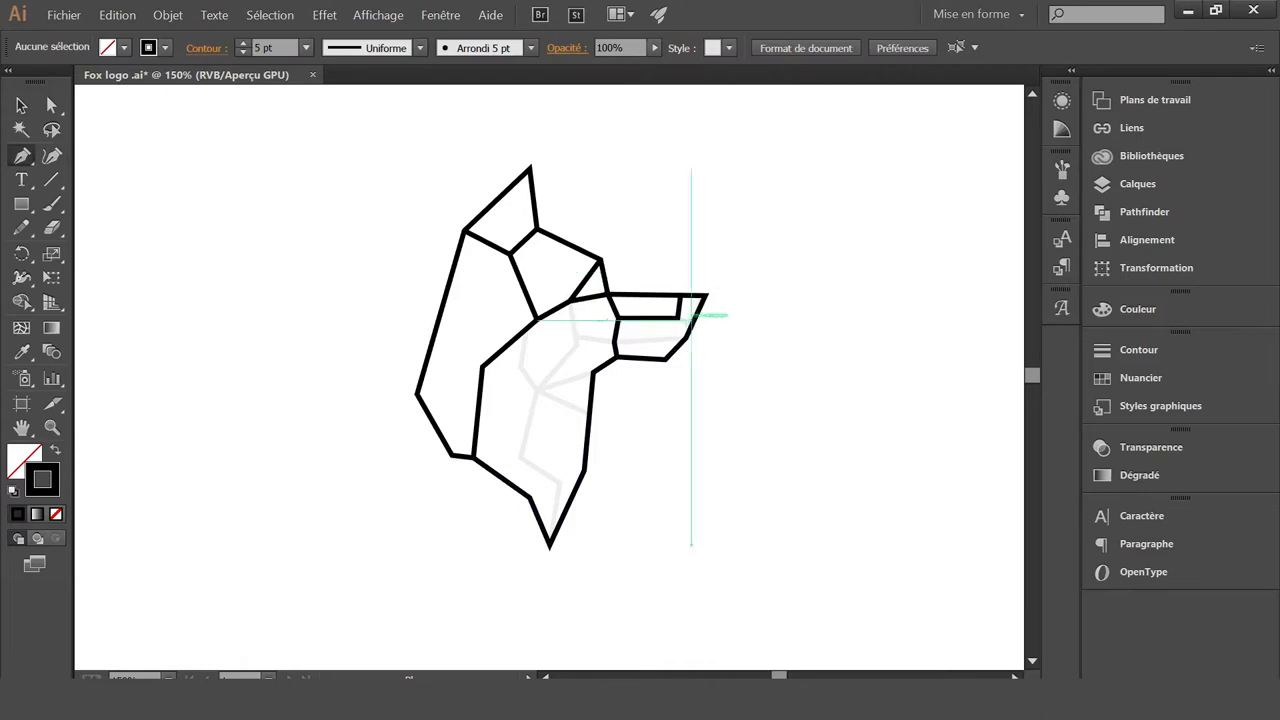
Add the lower snout facet line and a short line from the cheek anchor
left_click(684, 320)
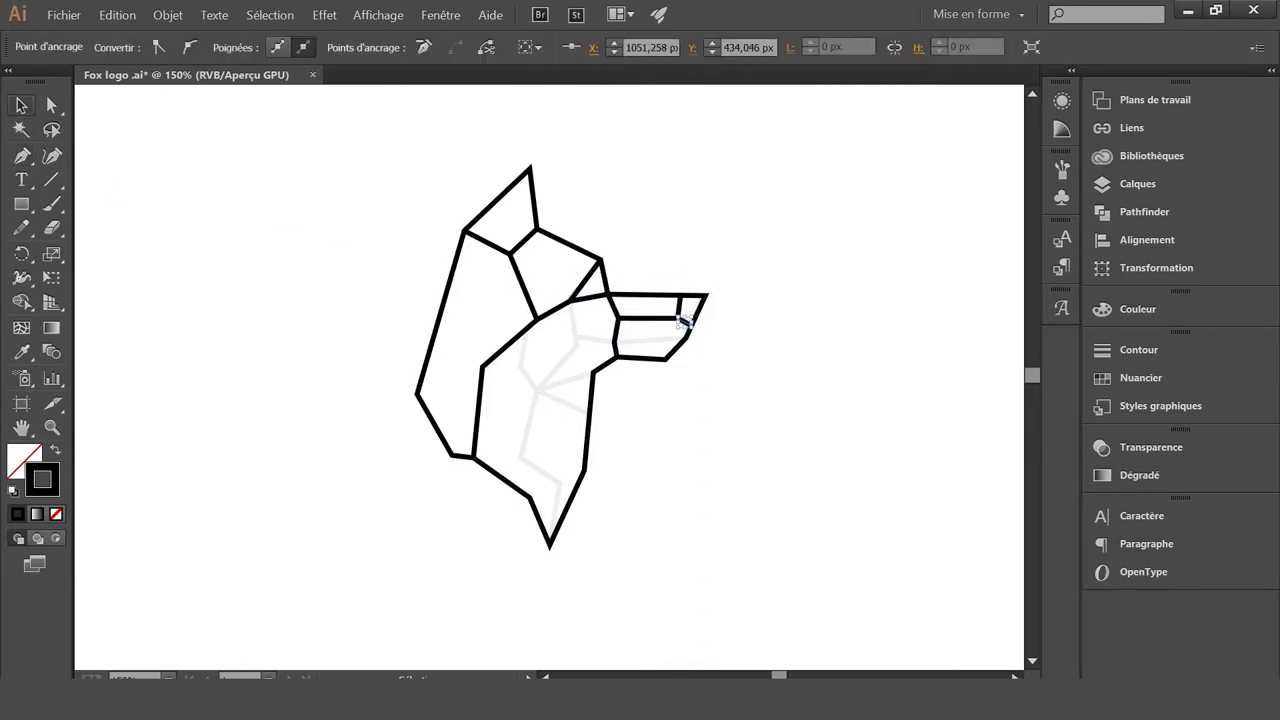
key("ctrl+shift+a")
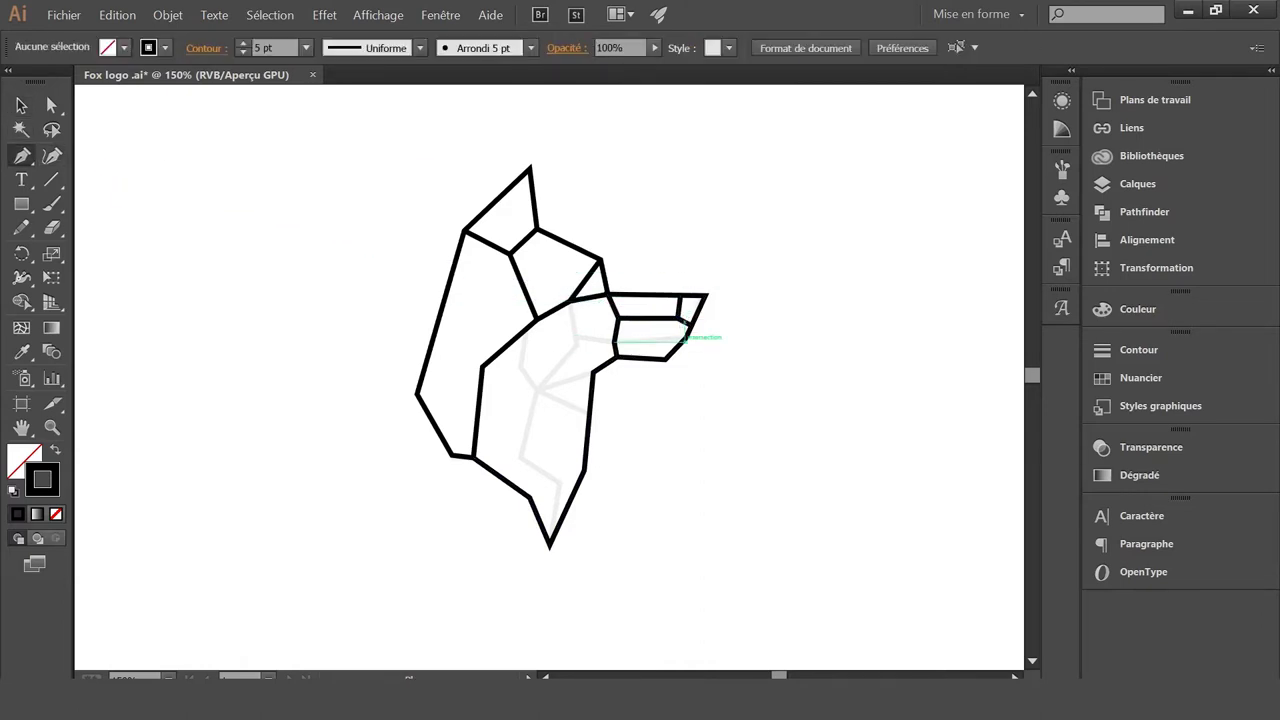
left_click(685, 338)
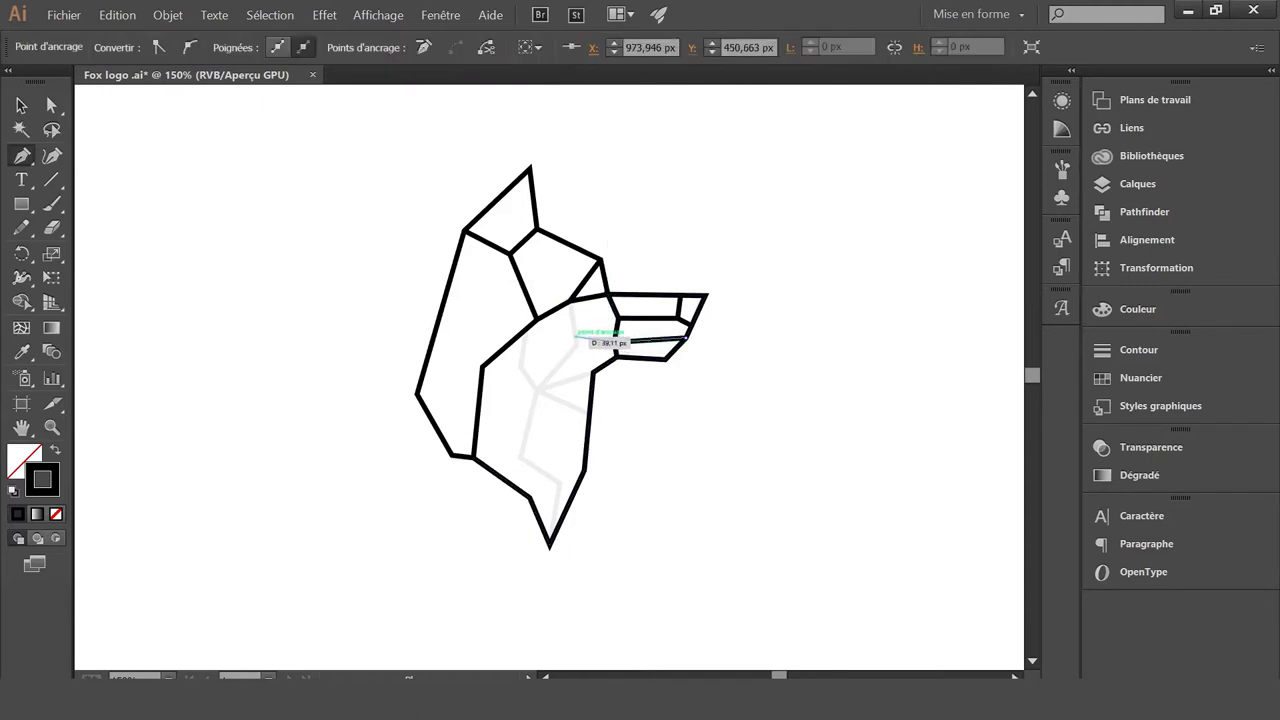
left_click(615, 342)
left_click(21, 105)
key("ctrl+shift+a")
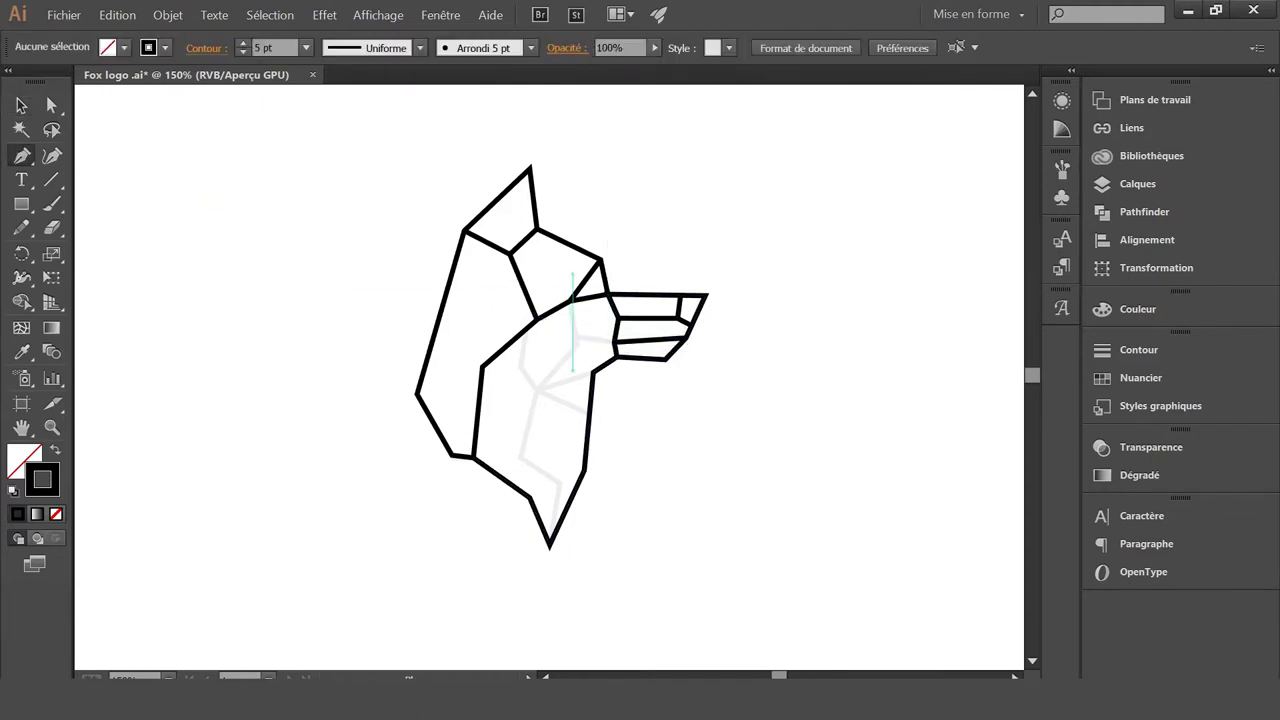
left_click(570, 299)
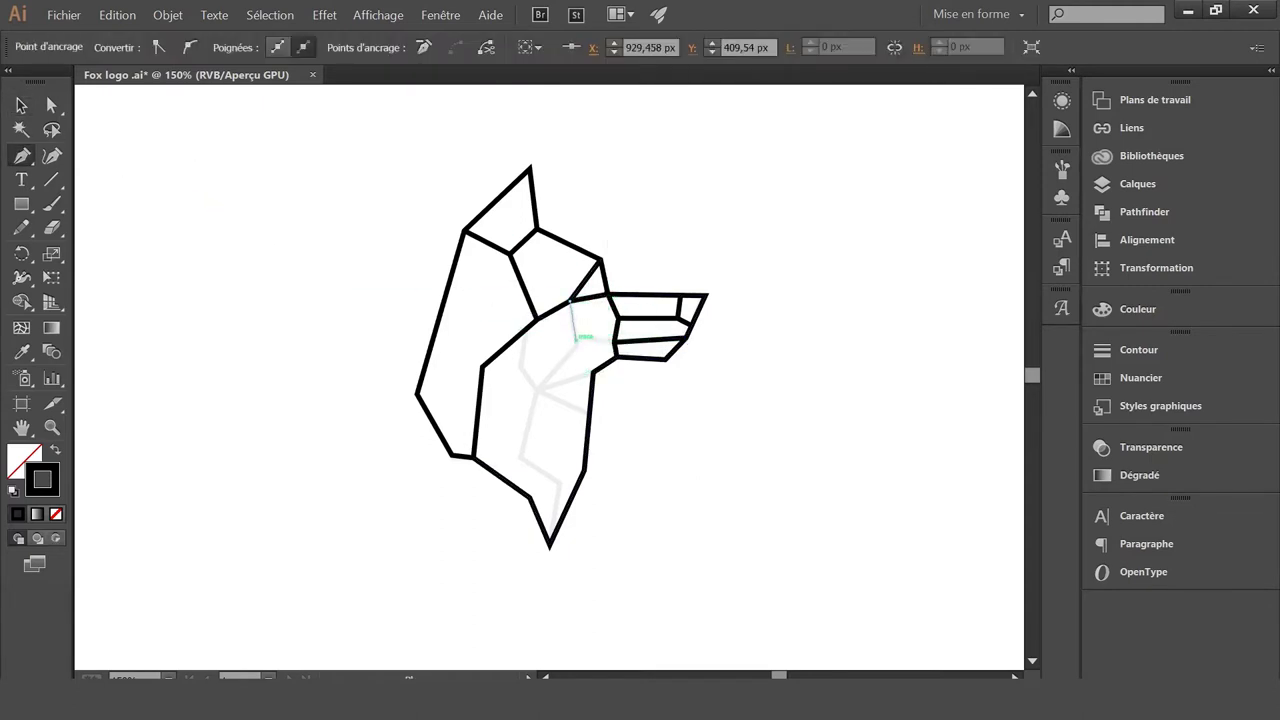
key("ctrl+shift+a")
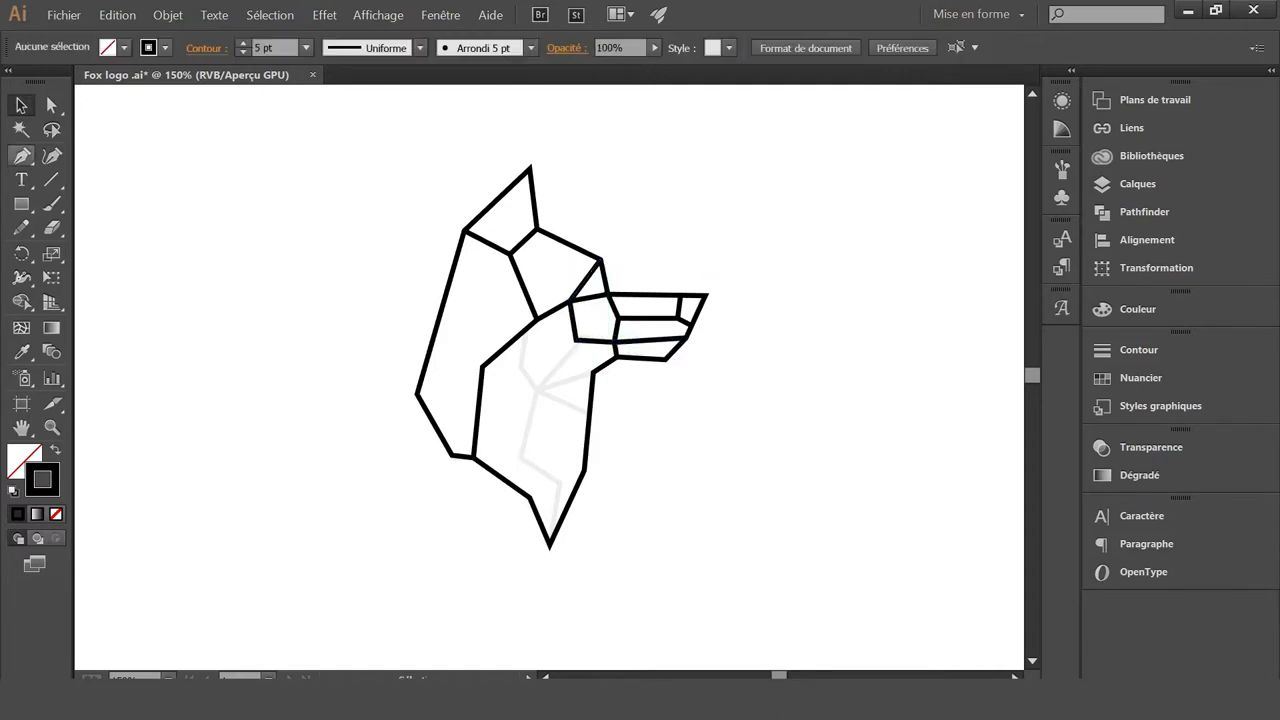
Draw a facet line from the snout anchor down across the cheek
left_click(575, 341)
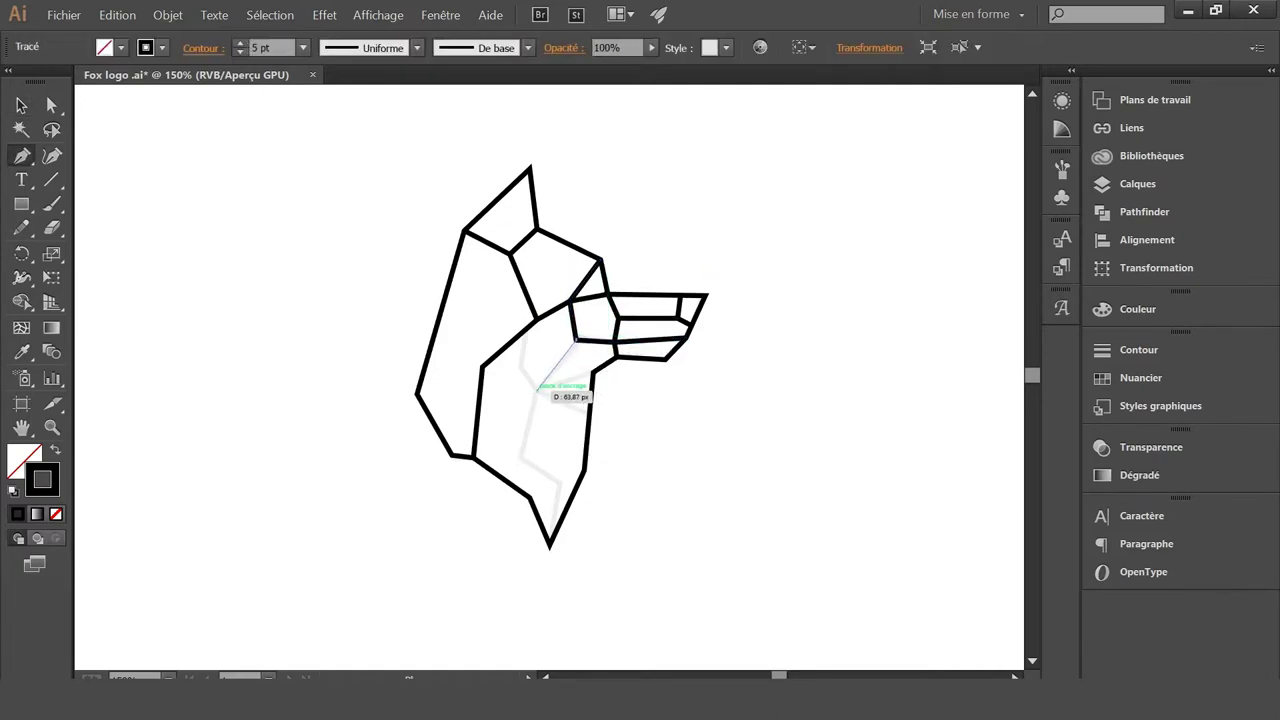
left_click(537, 390)
left_click(520, 366)
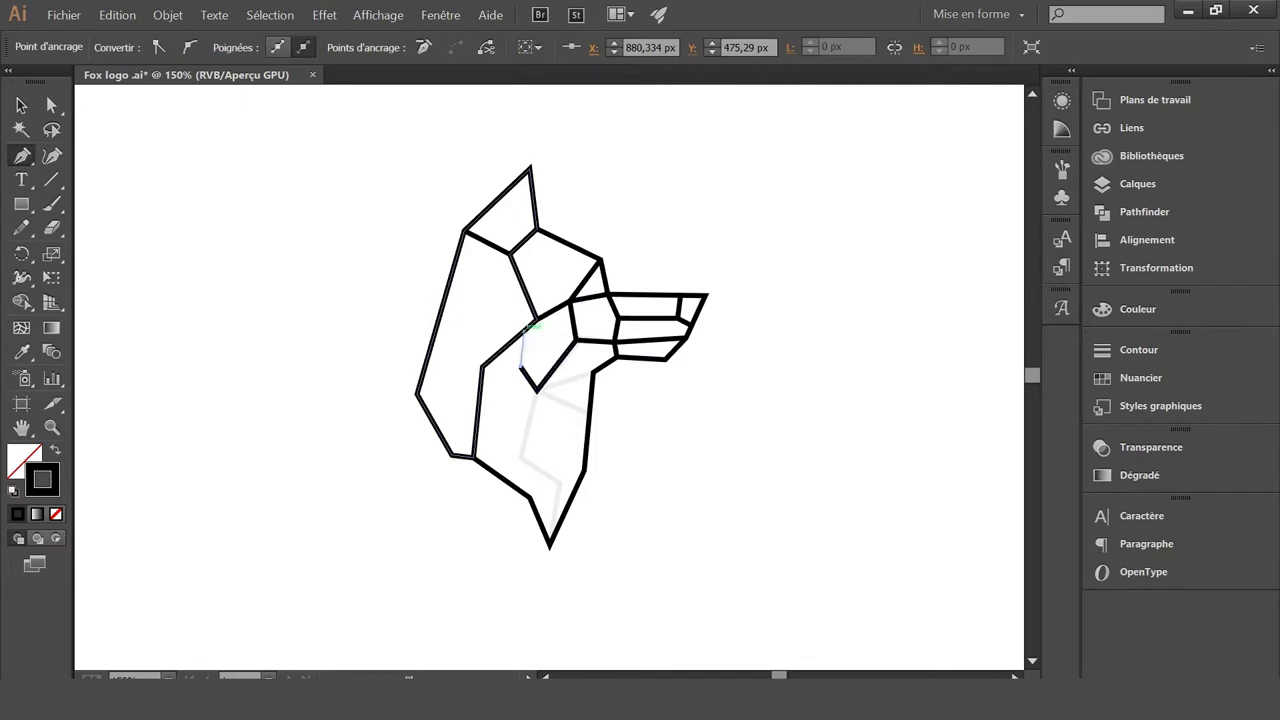
key("v")
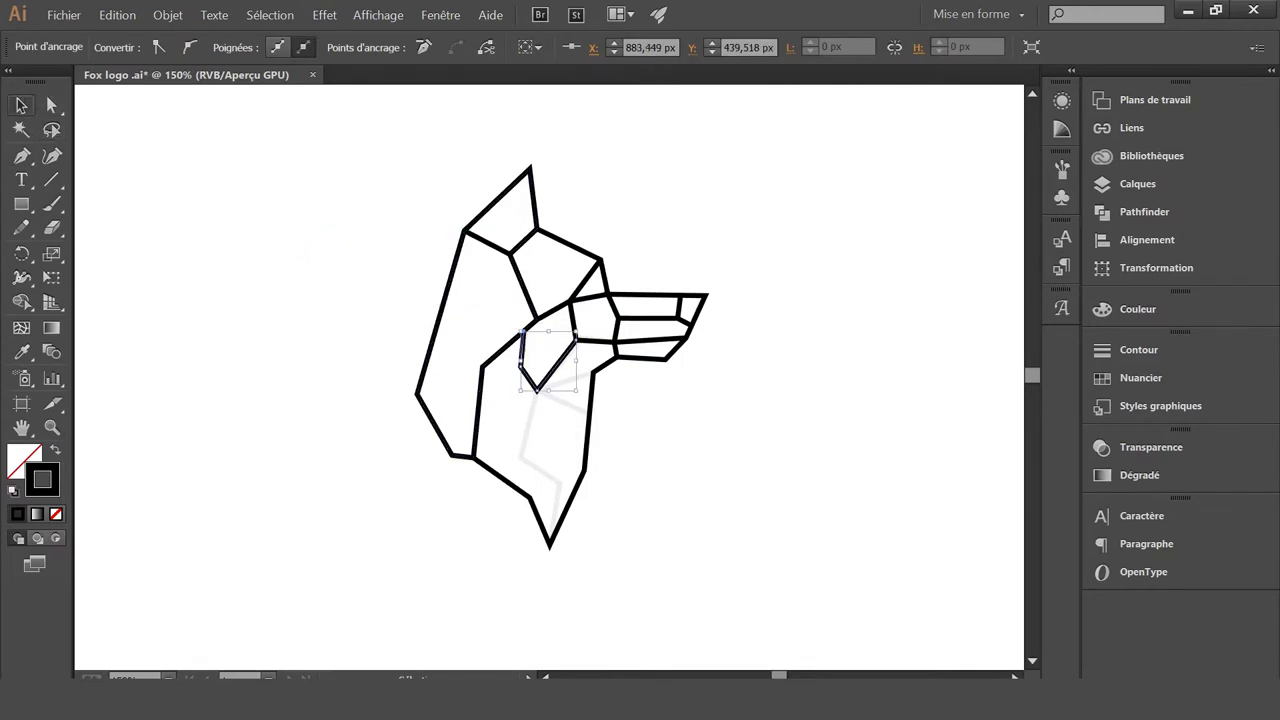
key("ctrl+shift+a")
key("p")
Run a facet line from the lower cheek point down the neck to the chin
left_click(537, 388)
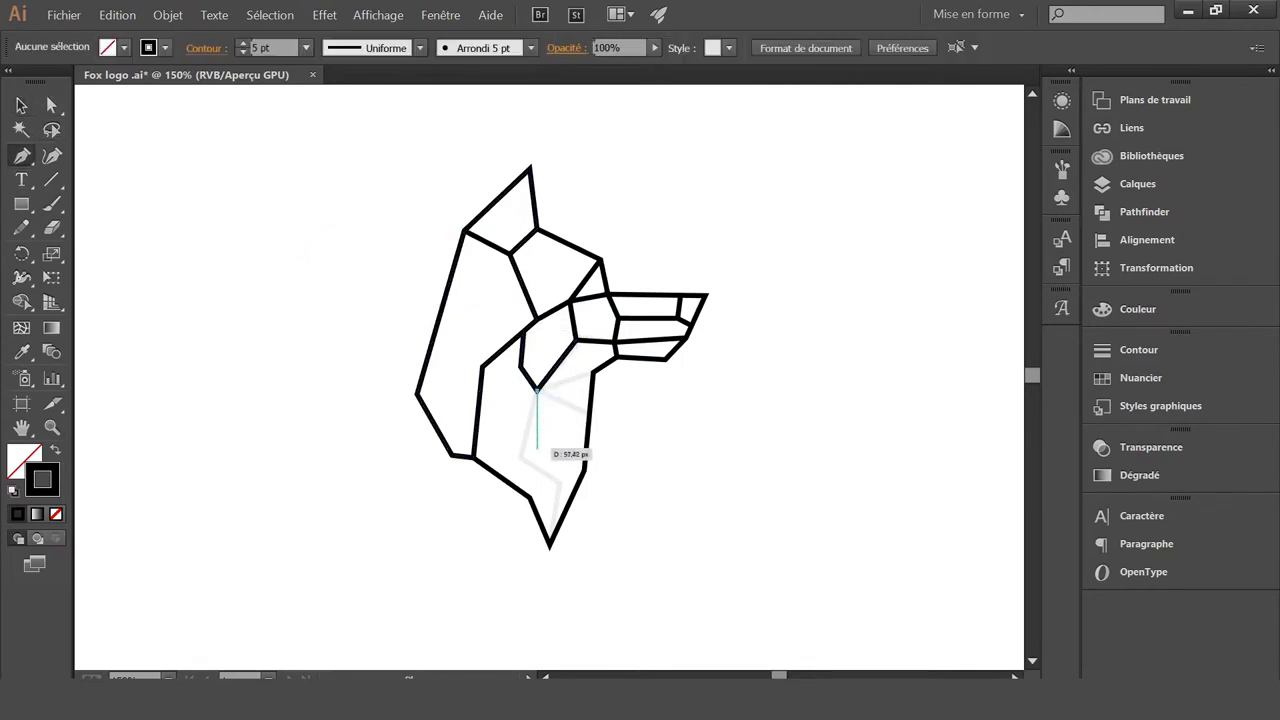
left_click(520, 456)
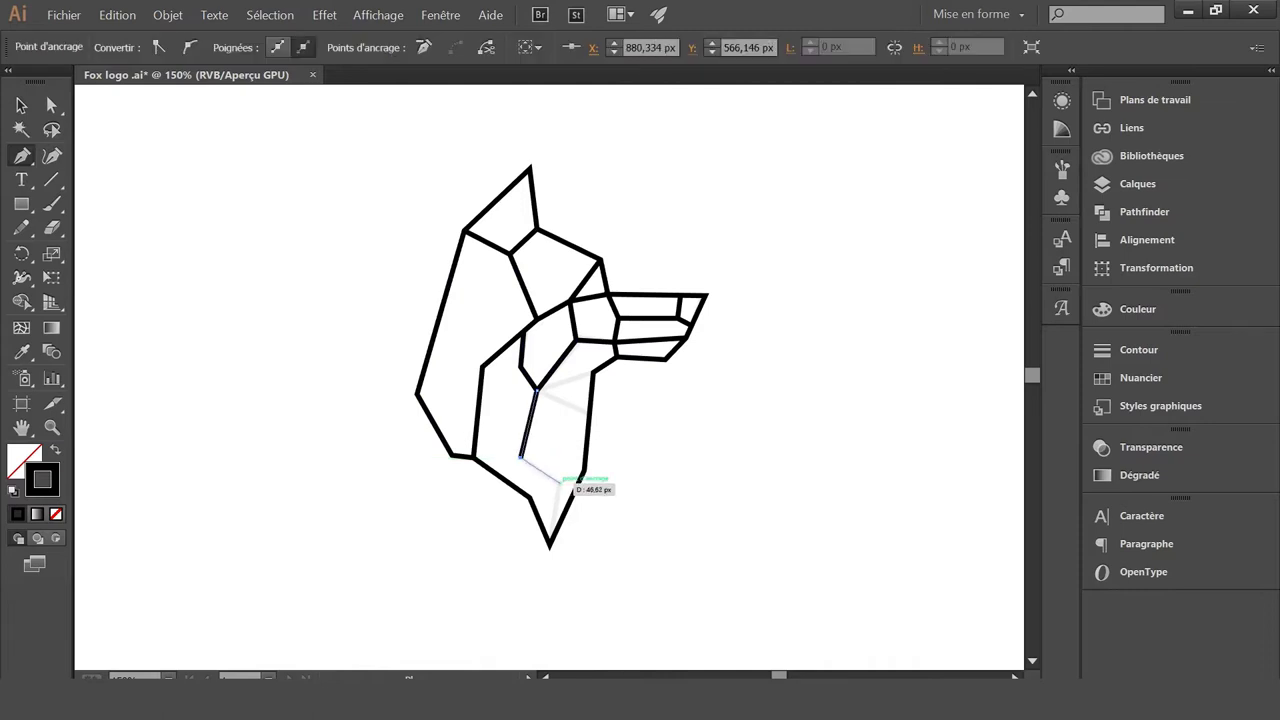
left_click(558, 483)
left_click(549, 545)
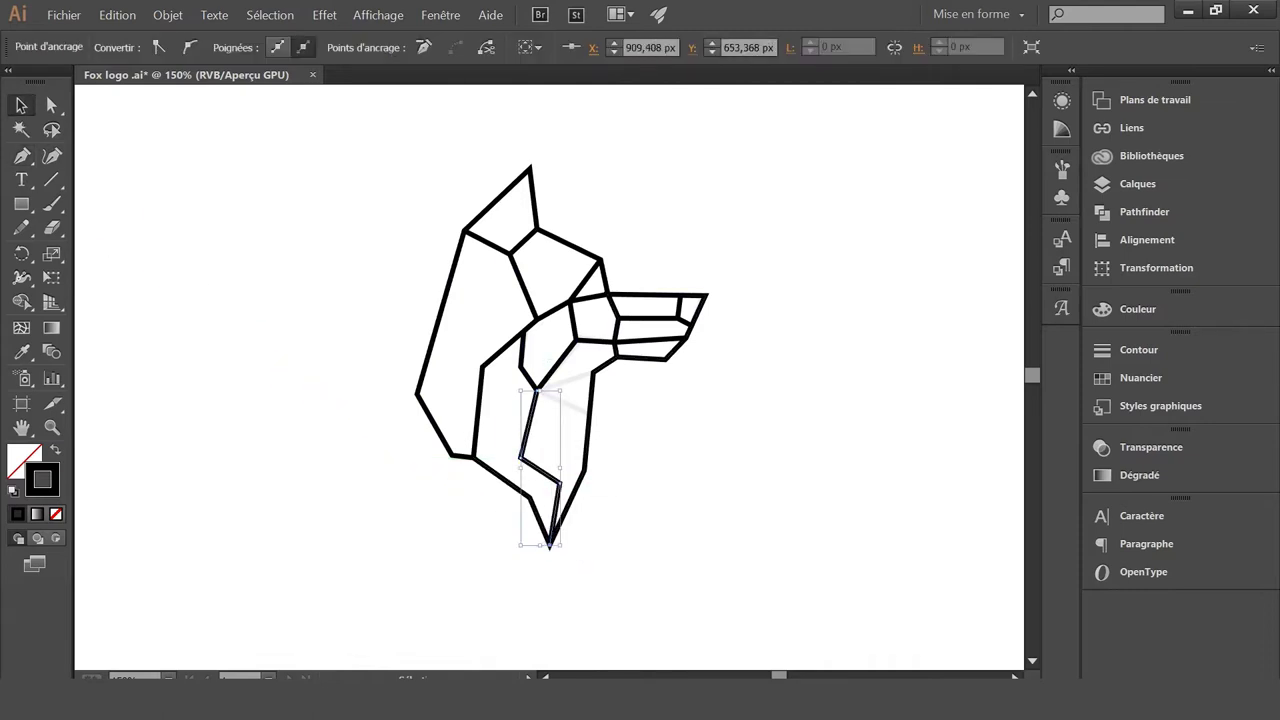
left_click(86, 237, "ctrl")
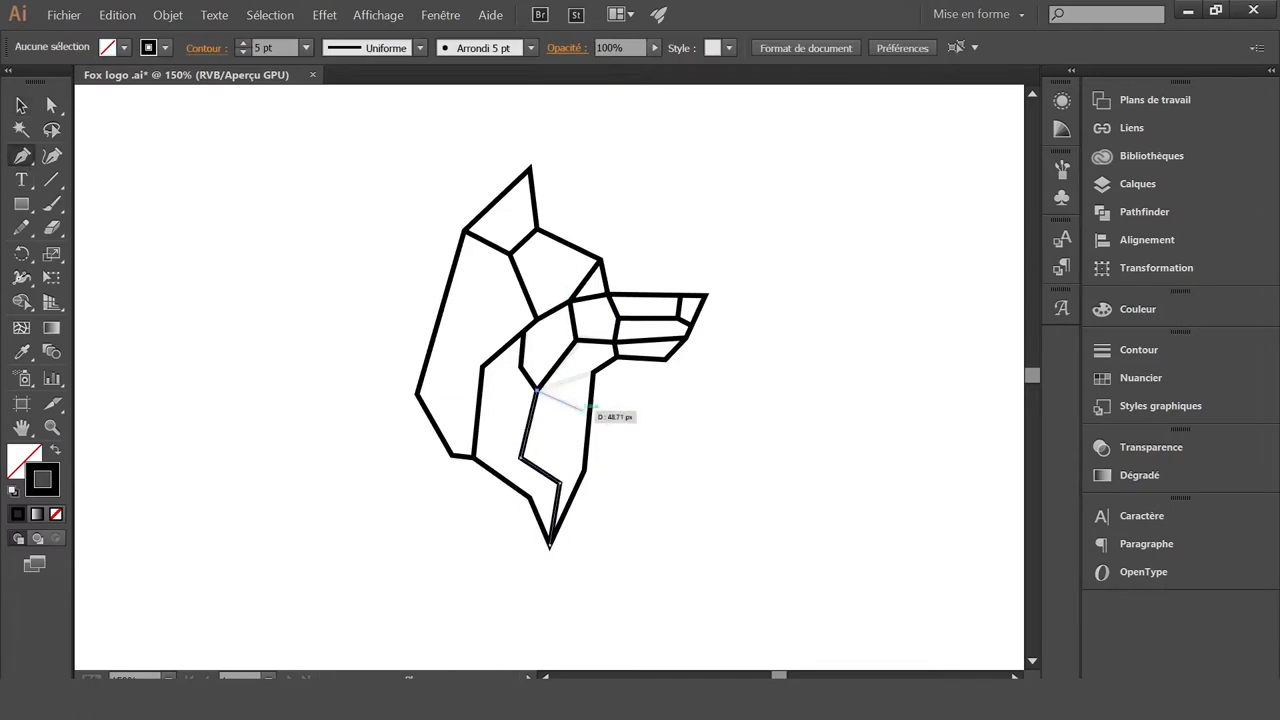
Add two short facet lines from the cheek points to the jaw edge
left_click(590, 412)
left_click(100, 248, "ctrl")
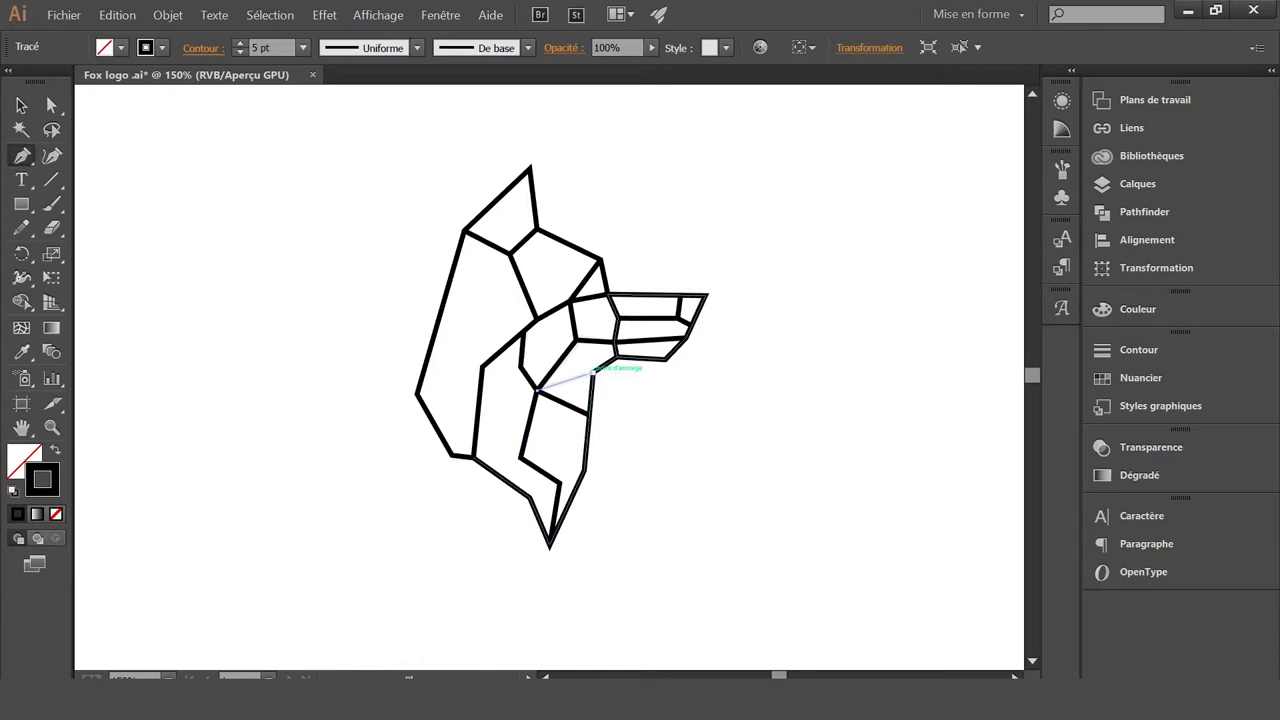
left_click(596, 372)
key("ctrl+shift+a")
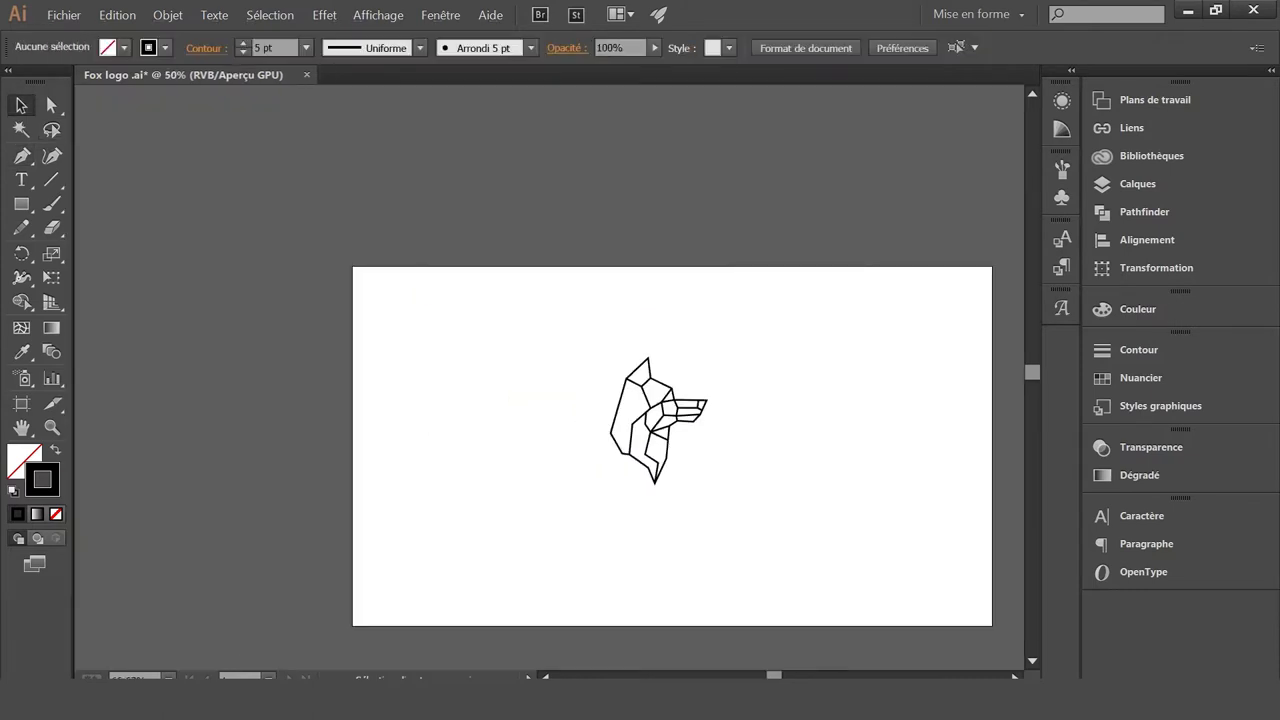
Marquee-select every fox line and group them together
key("ctrl+1")
left_click_drag(650, 546, 233, 162)
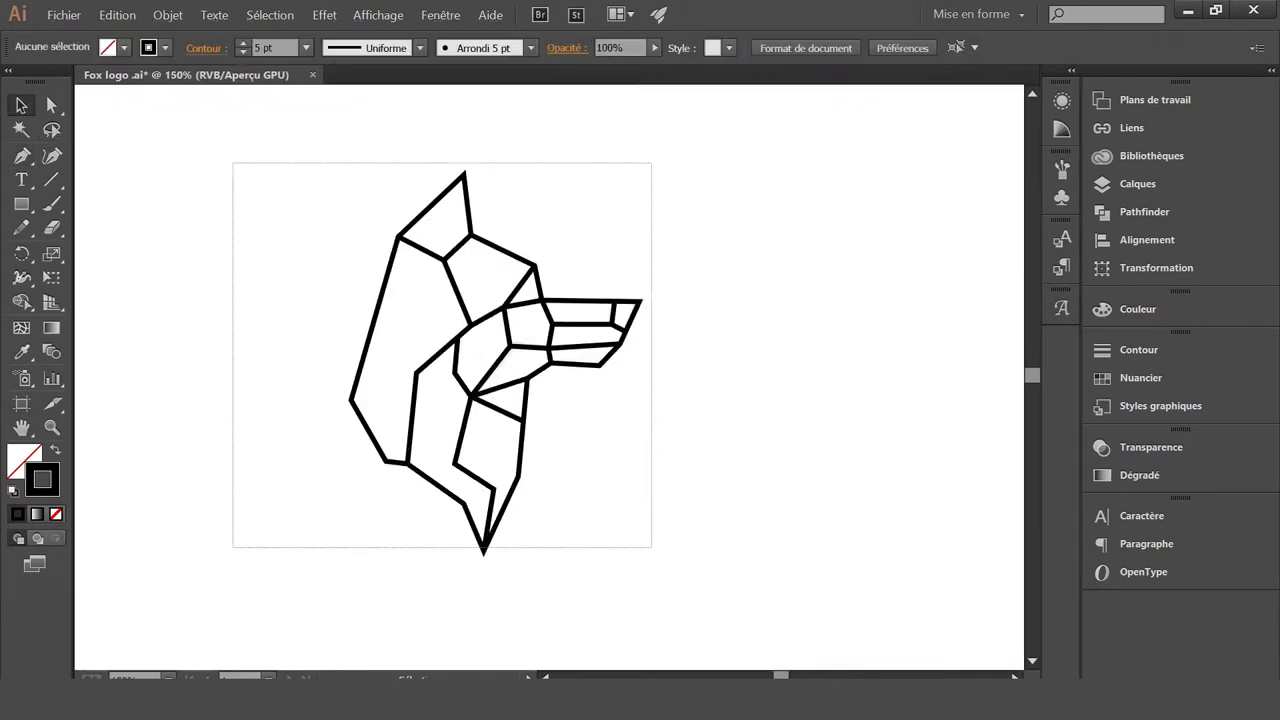
right_click(507, 313)
left_click(551, 378)
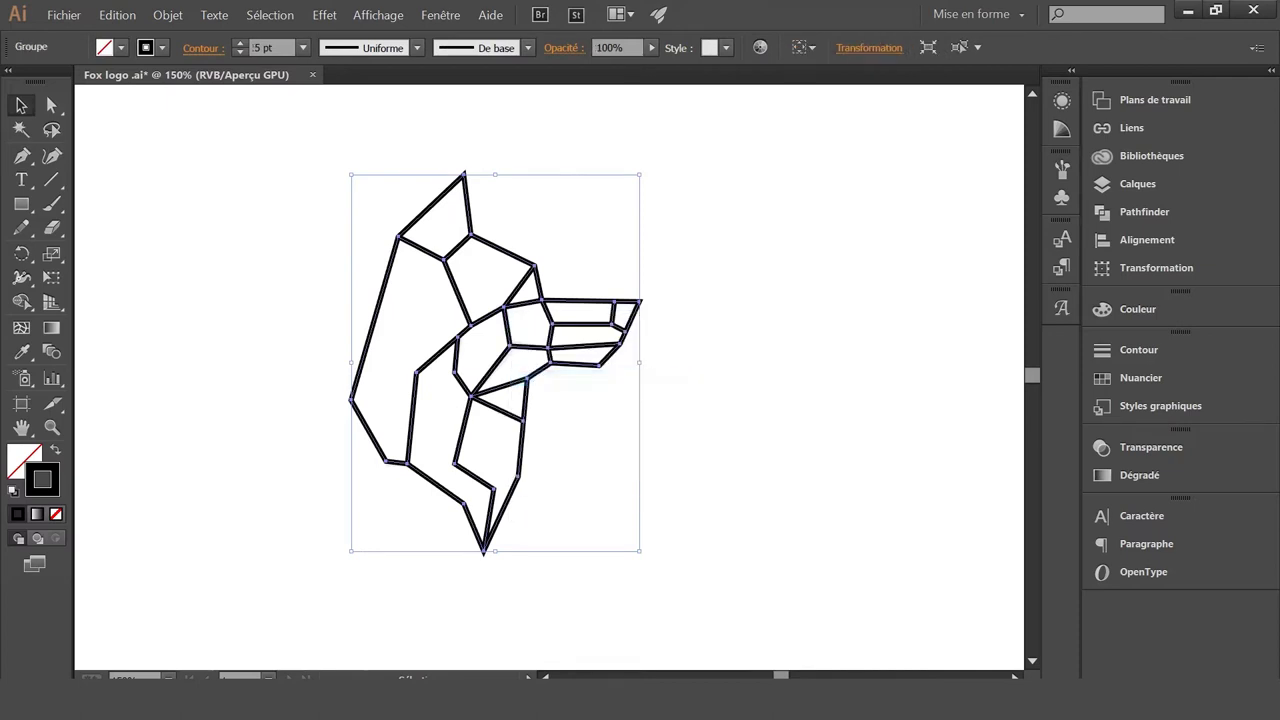
key("ctrl+shift+a")
left_click(644, 321)
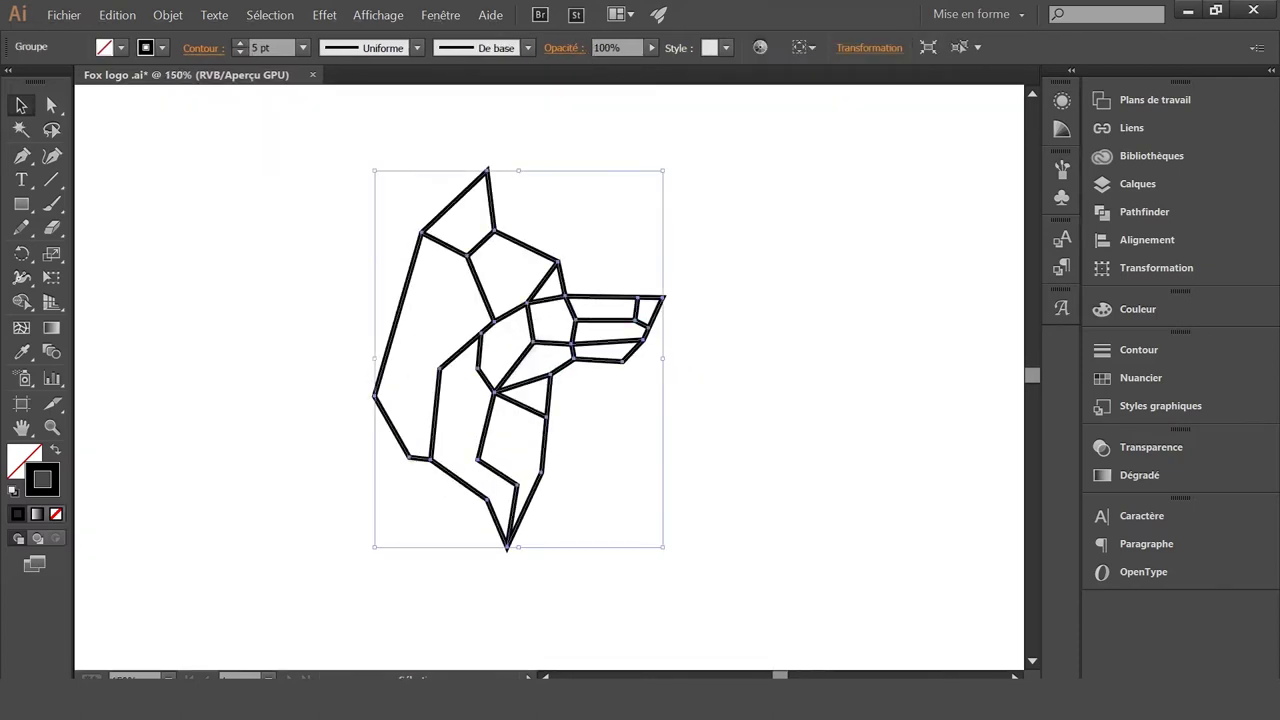
Set the fox group's stroke colour to yellow FFEE50 in the Colour Picker
key("ctrl+minus")
key("ctrl+minus")
key("ctrl+minus")
key("ctrl+shift+a")
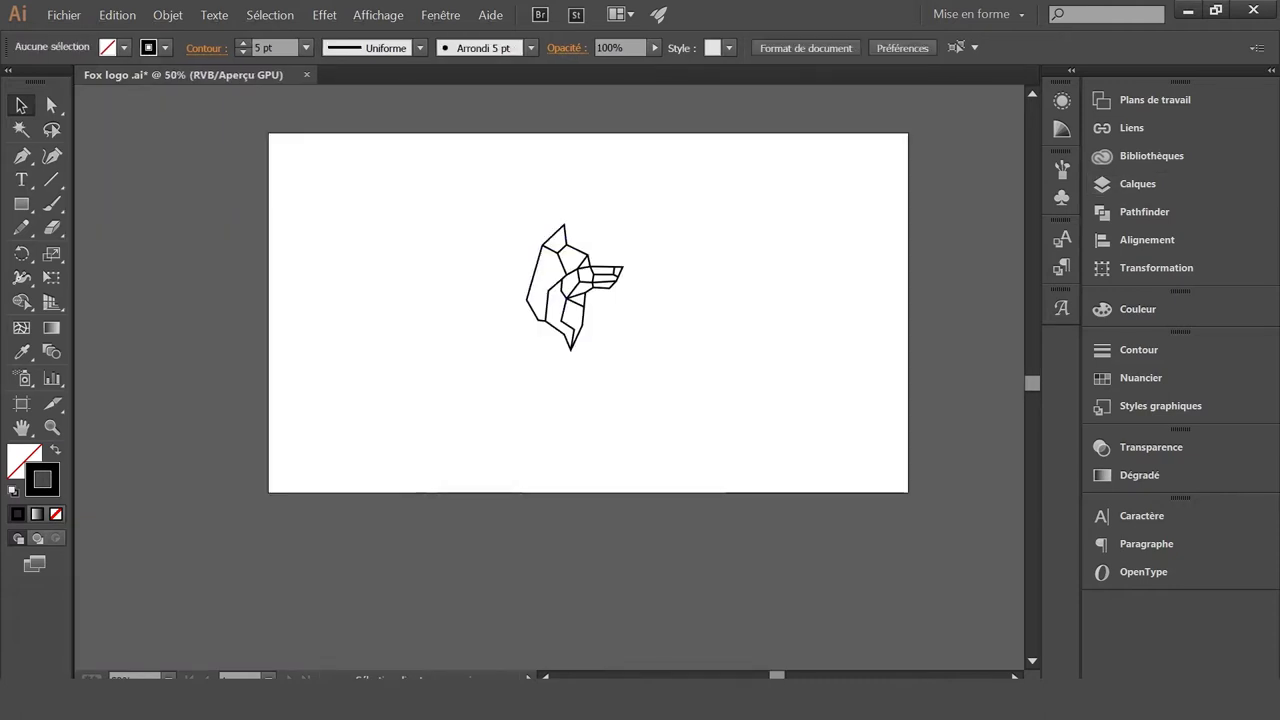
key("ctrl+a")
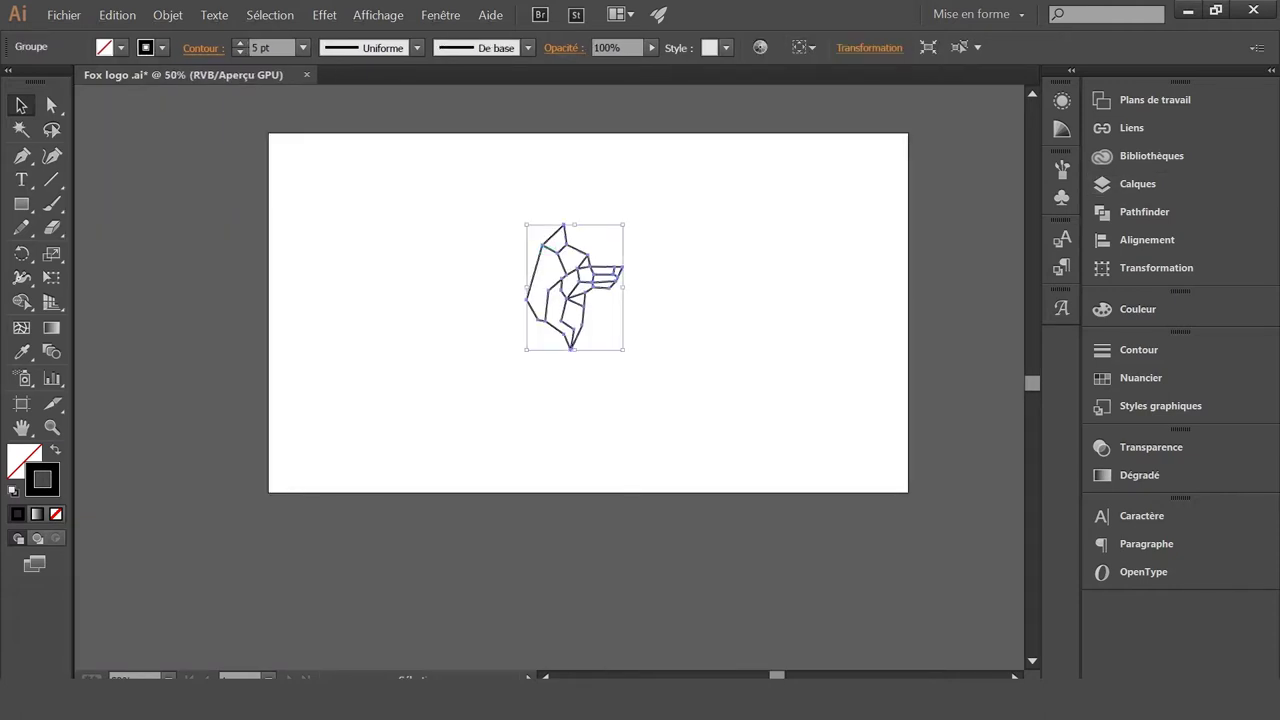
double_click(42, 480)
left_click_drag(905, 405, 905, 395)
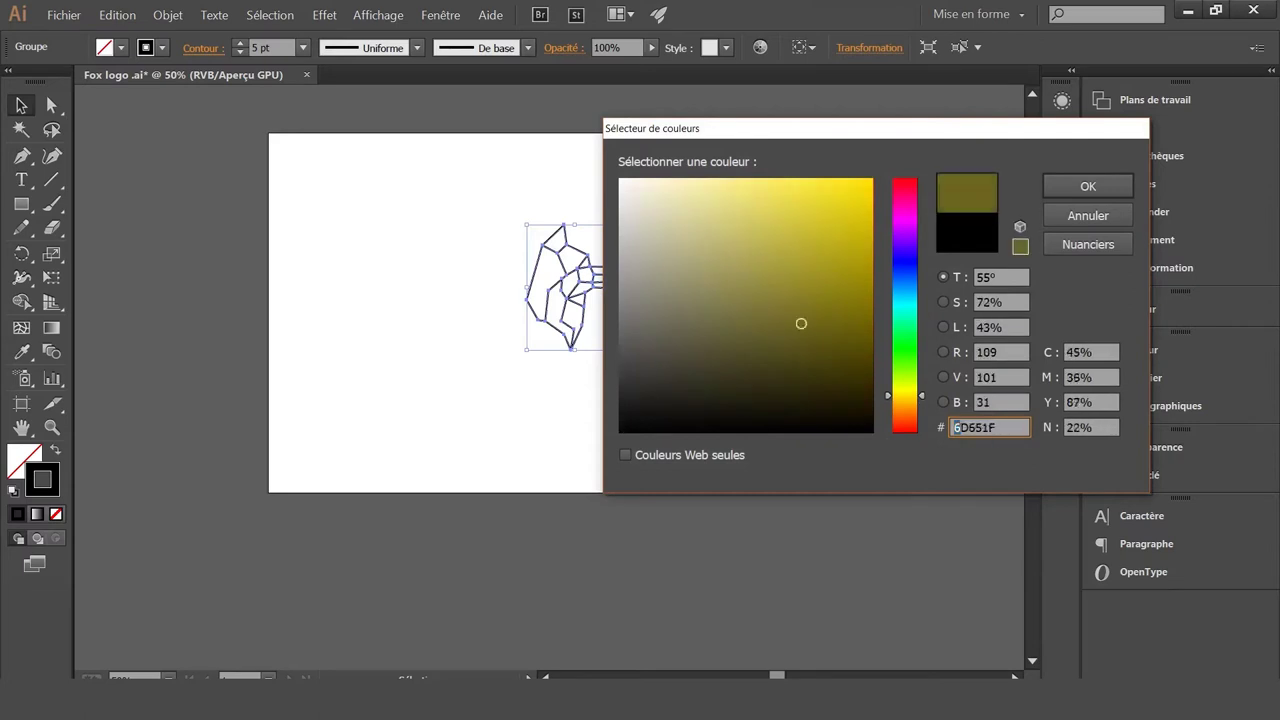
left_click_drag(800, 323, 792, 178)
left_click(1088, 186)
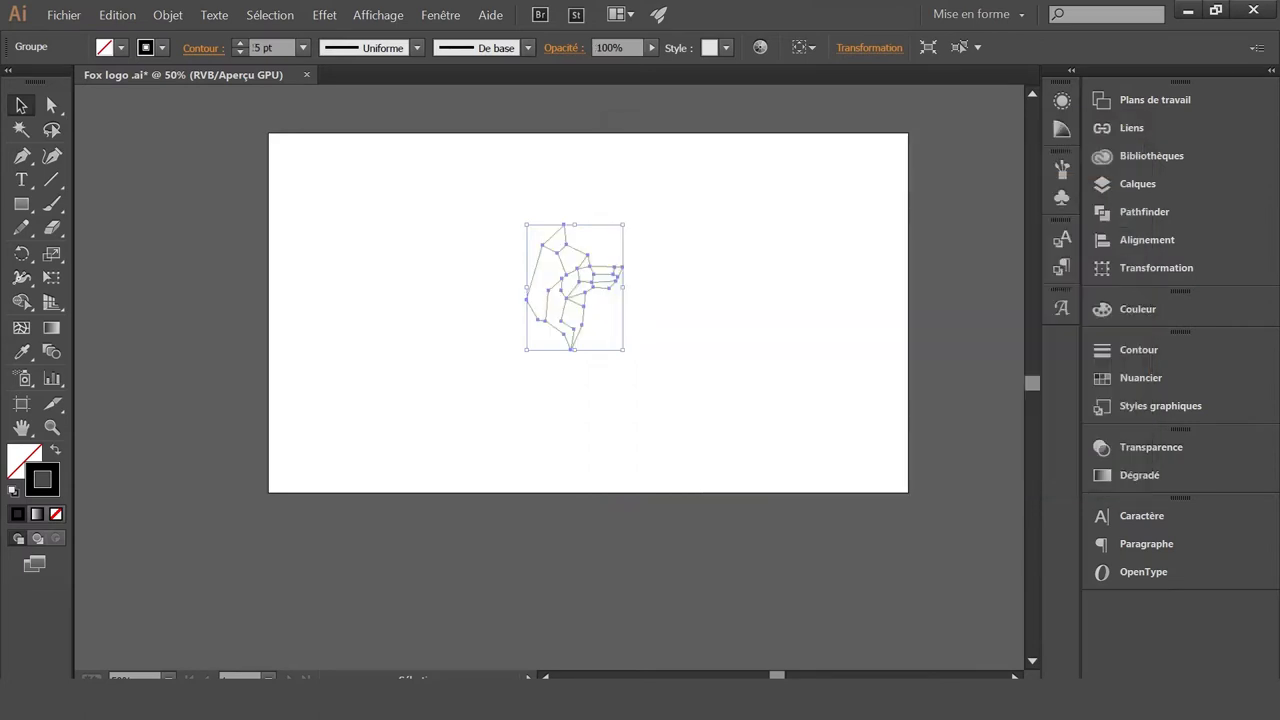
key("ctrl+0")
key("ctrl+shift+a")
key("ctrl+minus")
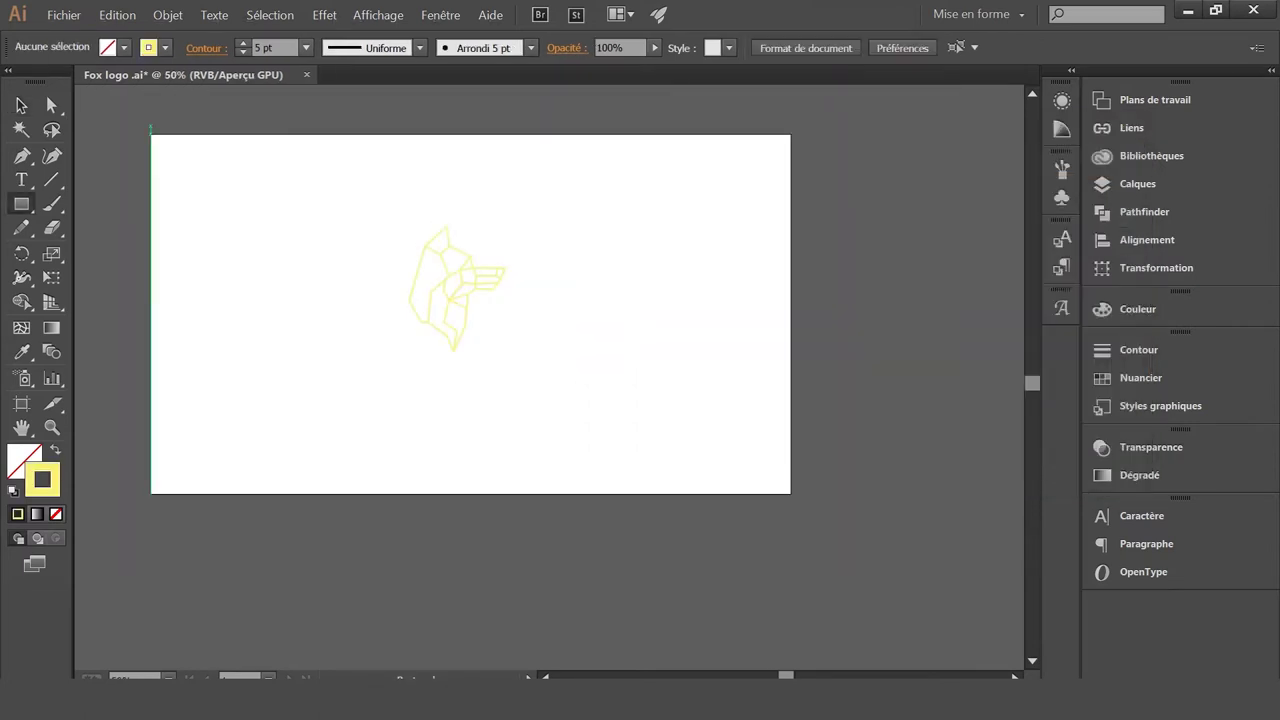
Draw an artboard-sized rectangle with no stroke and a #111116 navy fill
left_click_drag(151, 133, 791, 493)
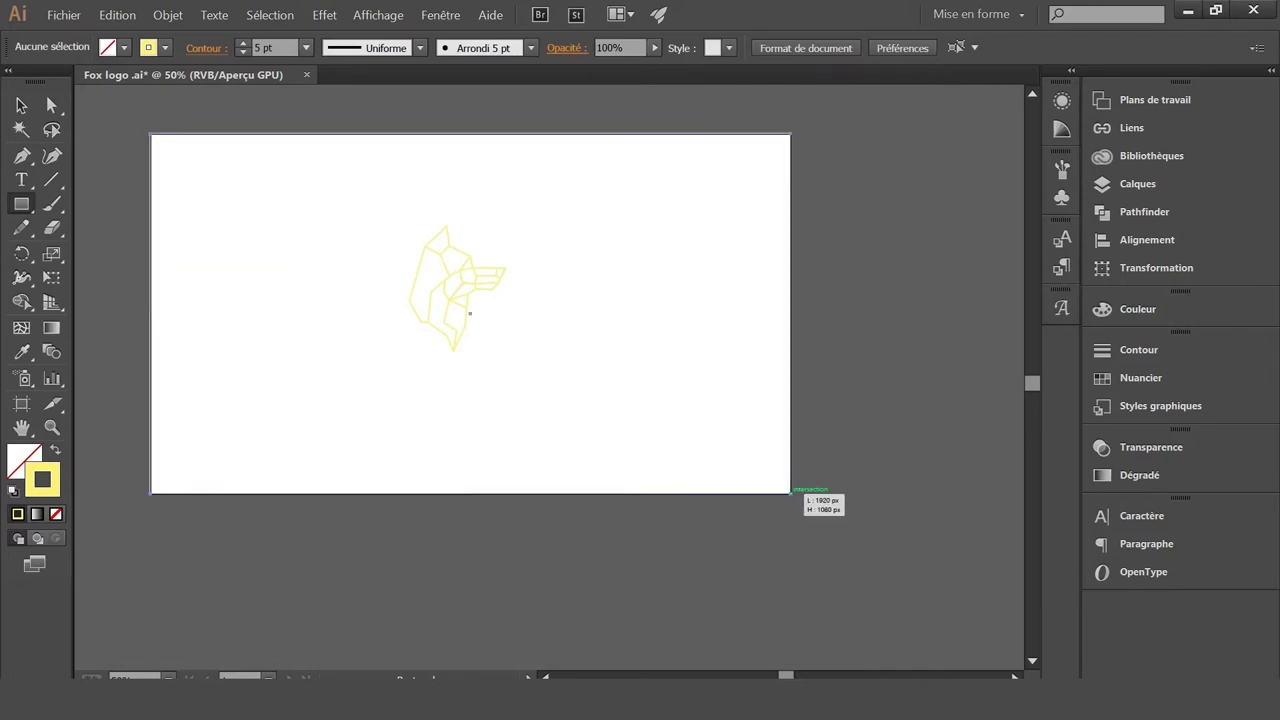
key("v")
key("slash")
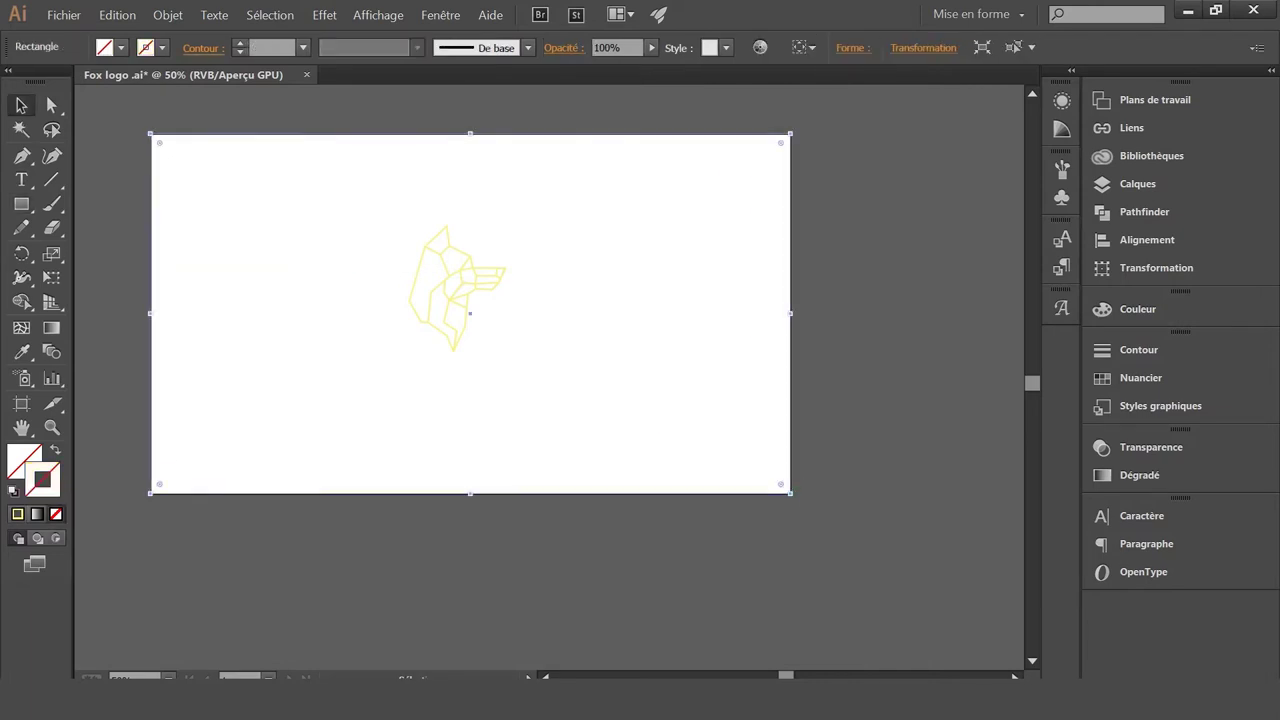
double_click(24, 461)
left_click_drag(684, 403, 669, 412)
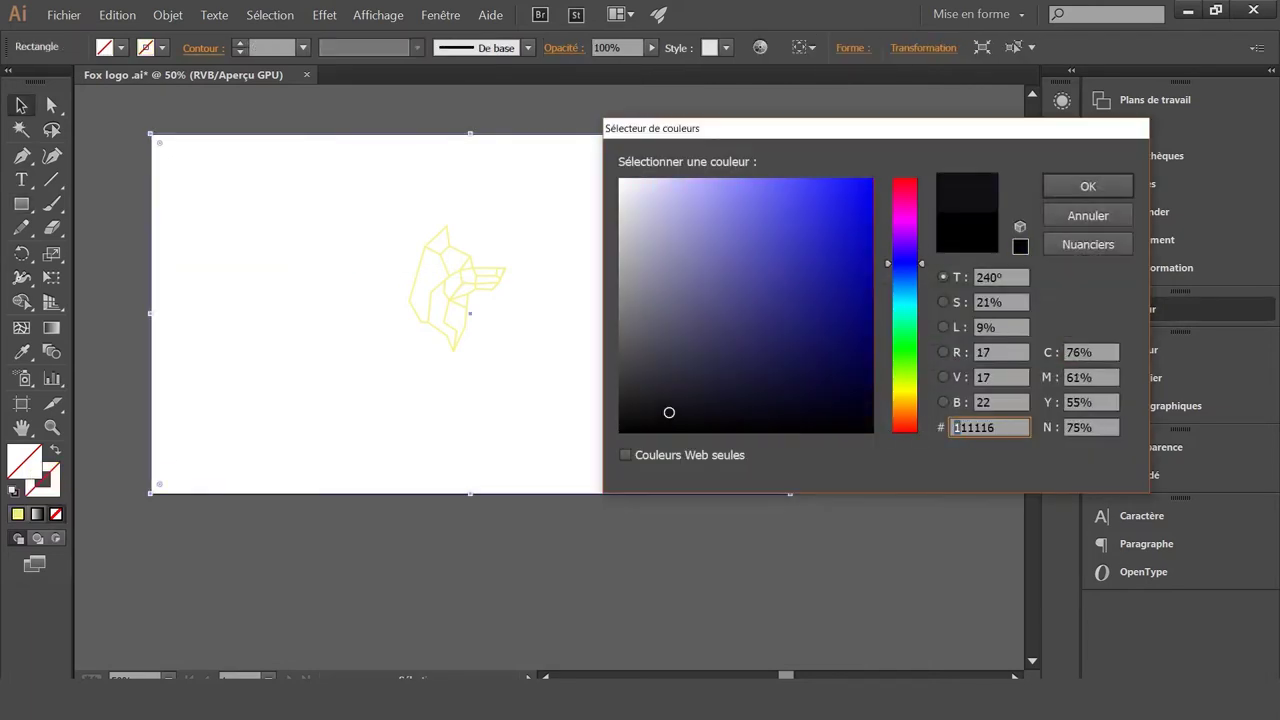
key("Return")
Move the navy rectangle behind the fox in Layers and shift the fox slightly left
left_click(1137, 183)
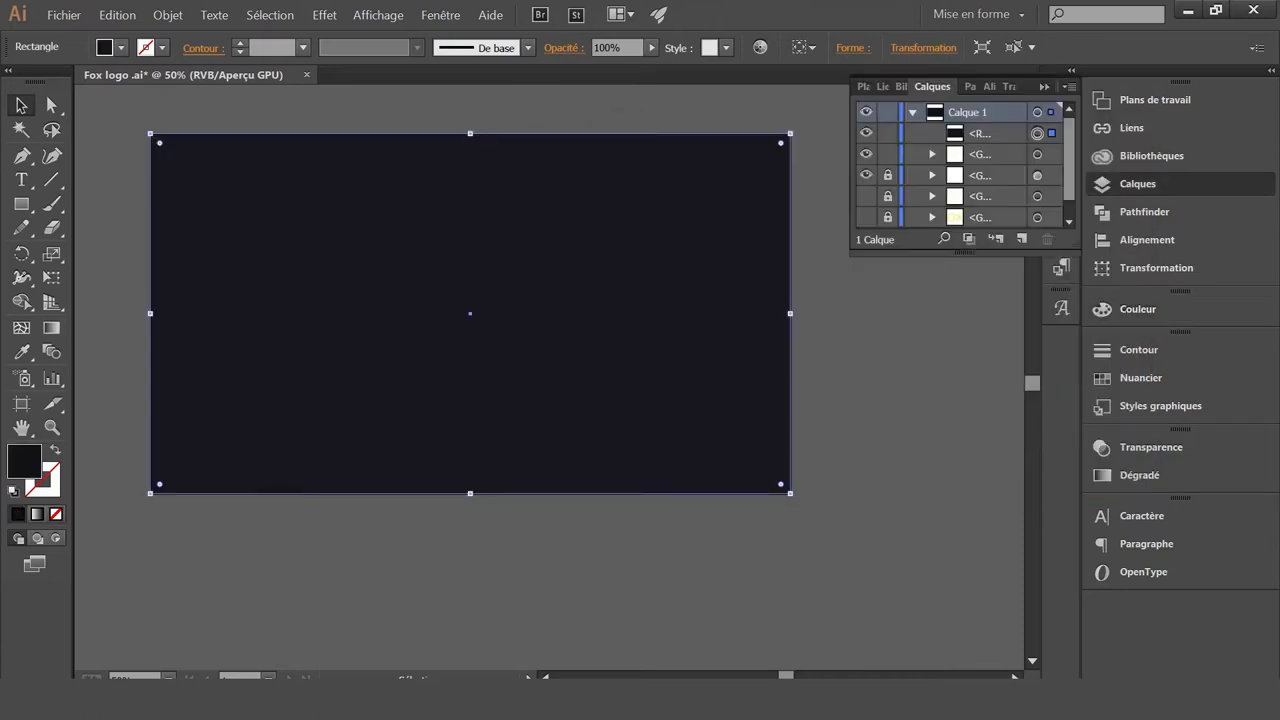
left_click_drag(980, 138, 980, 164)
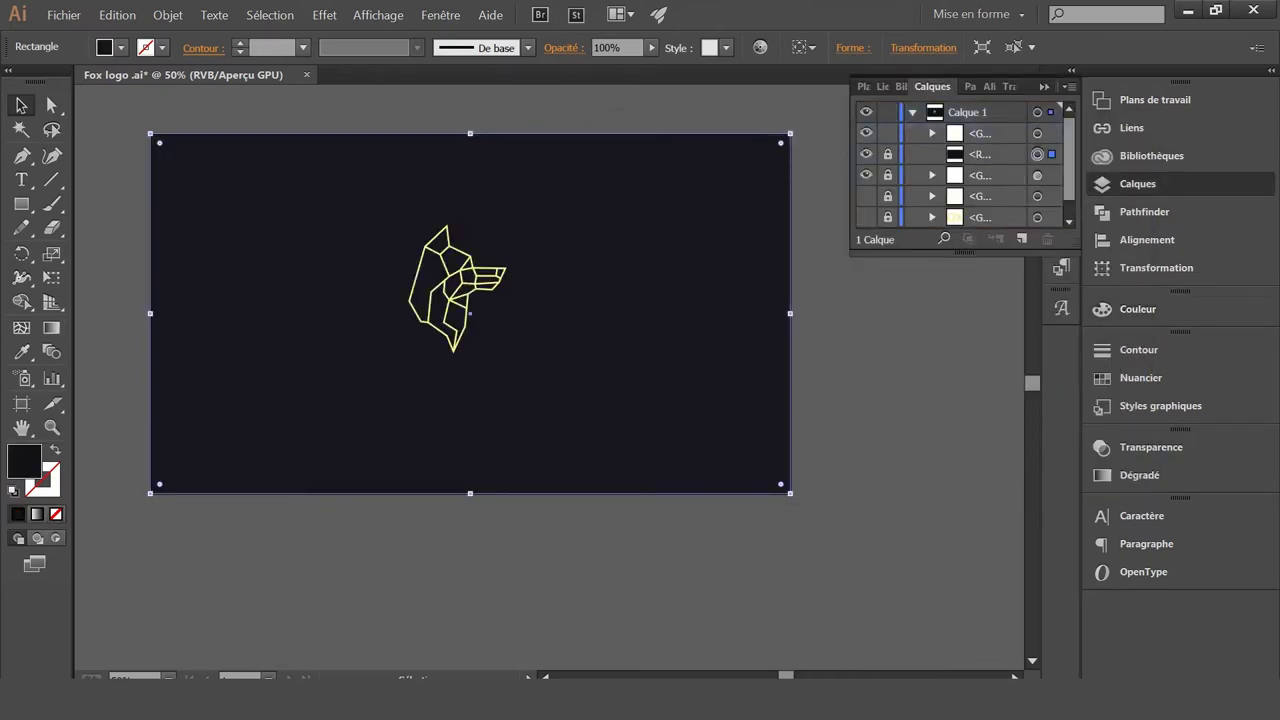
key("ctrl+shift+a")
key("ctrl+1")
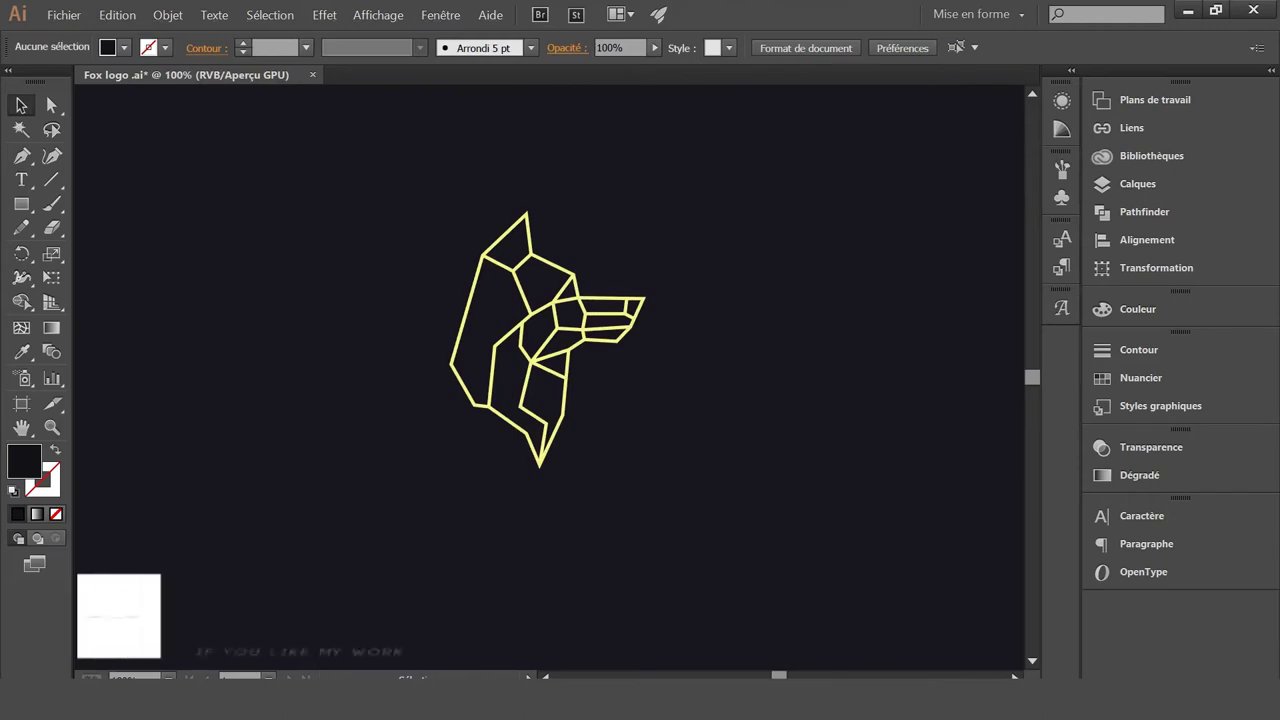
left_click(578, 283)
left_click_drag(578, 283, 526, 293)
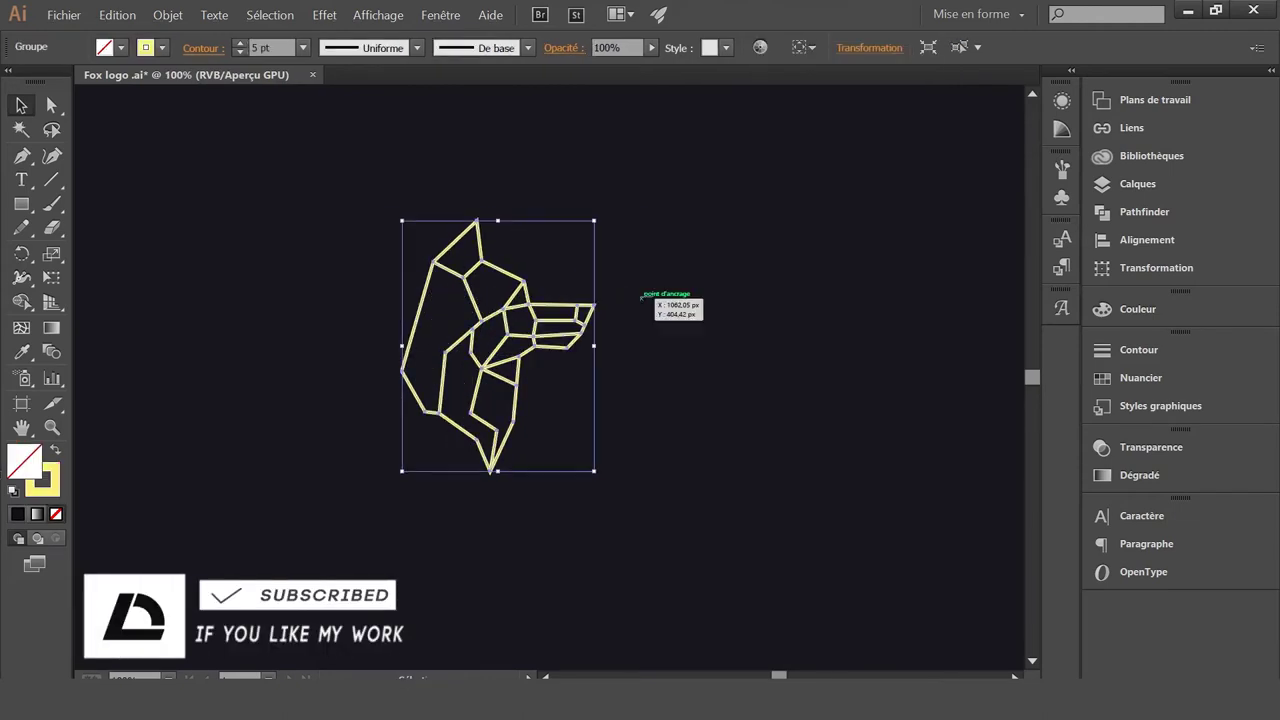
key("ctrl+0")
key("ctrl+shift+a")
key("t")
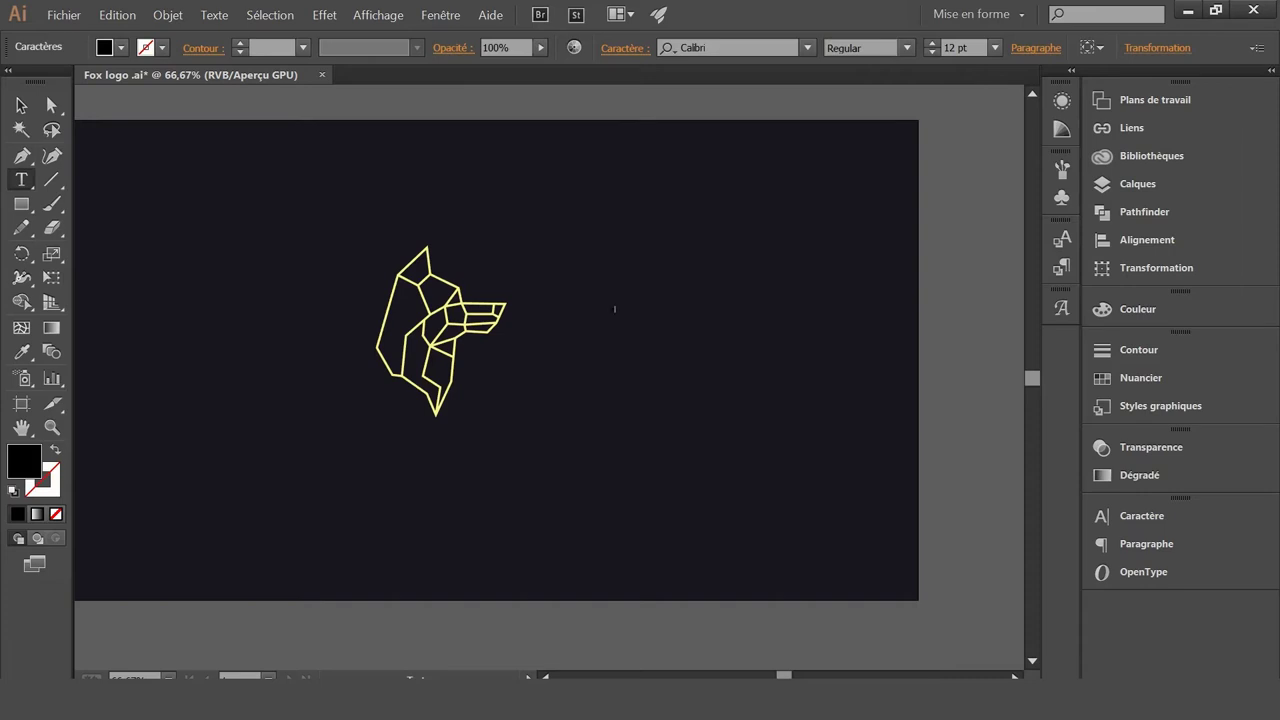
Add the text OX in Calibri to the right of the fox
left_click(612, 309)
key("Escape")
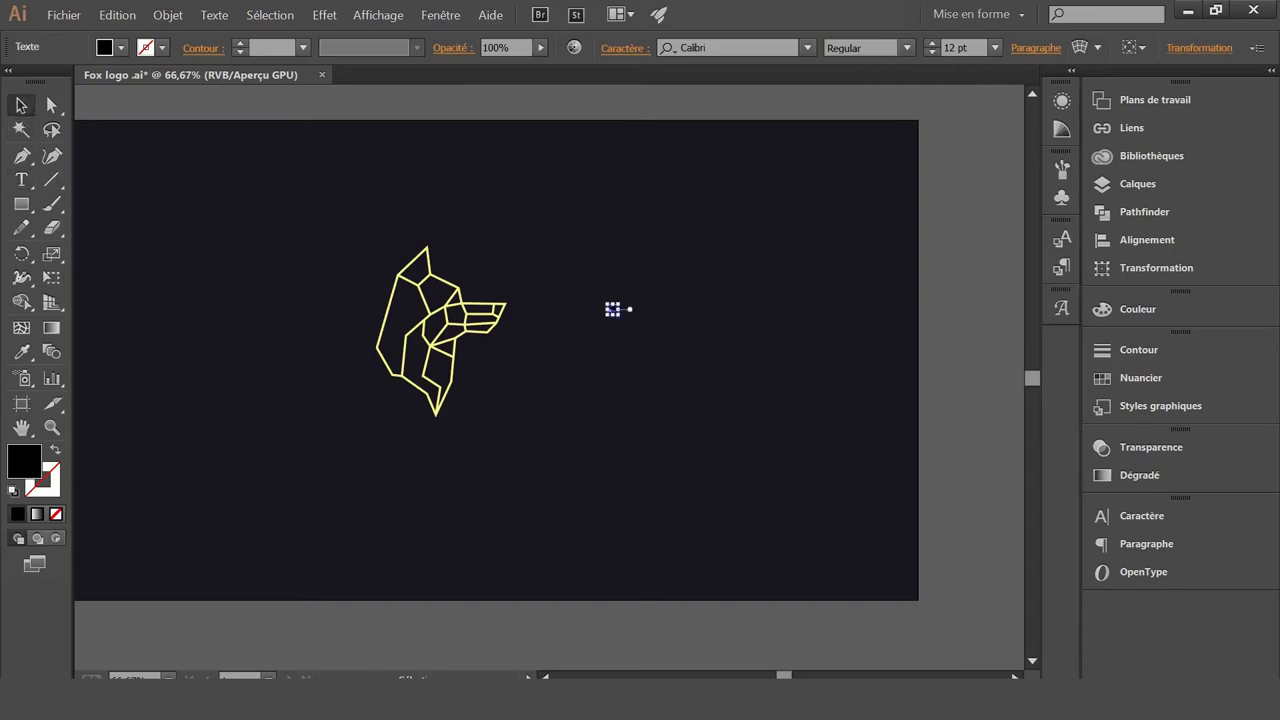
type("123")
left_click(806, 47)
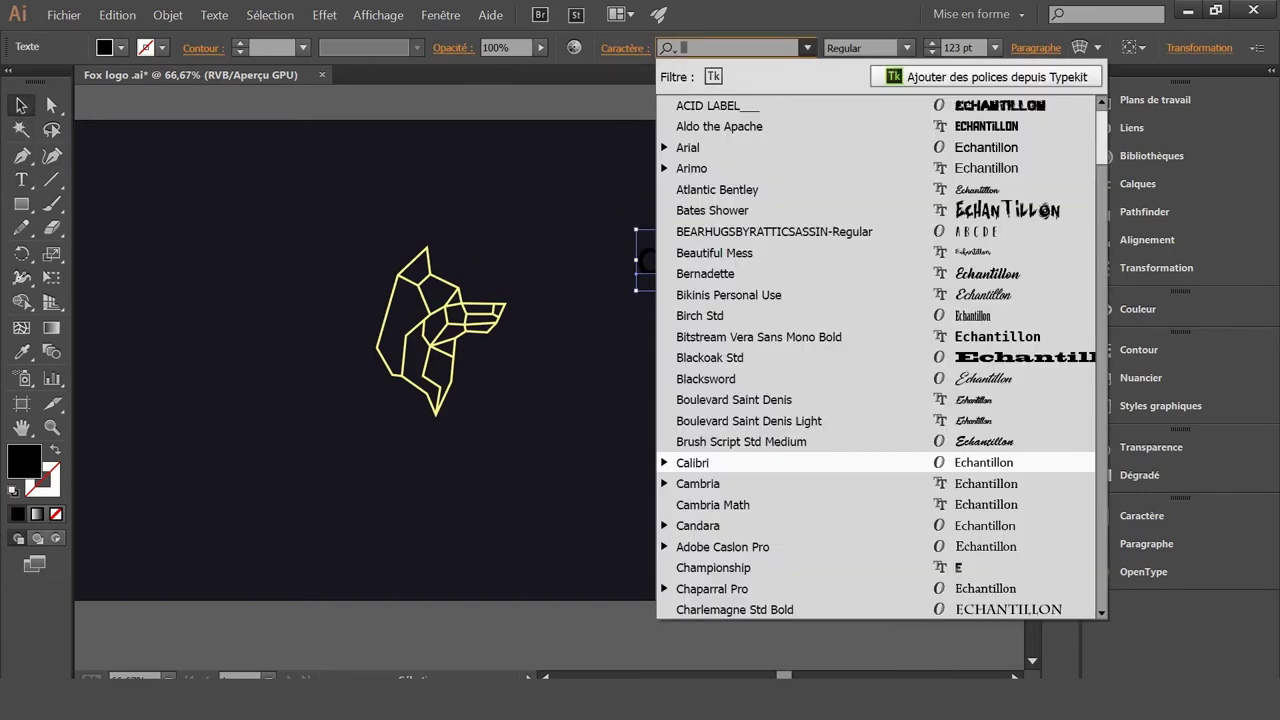
left_click(643, 266)
left_click_drag(643, 266, 602, 302)
Give OX the fox's yellow 5 pt stroke via Eyedropper, enlarge it and place it beside the fox
left_click(20, 351)
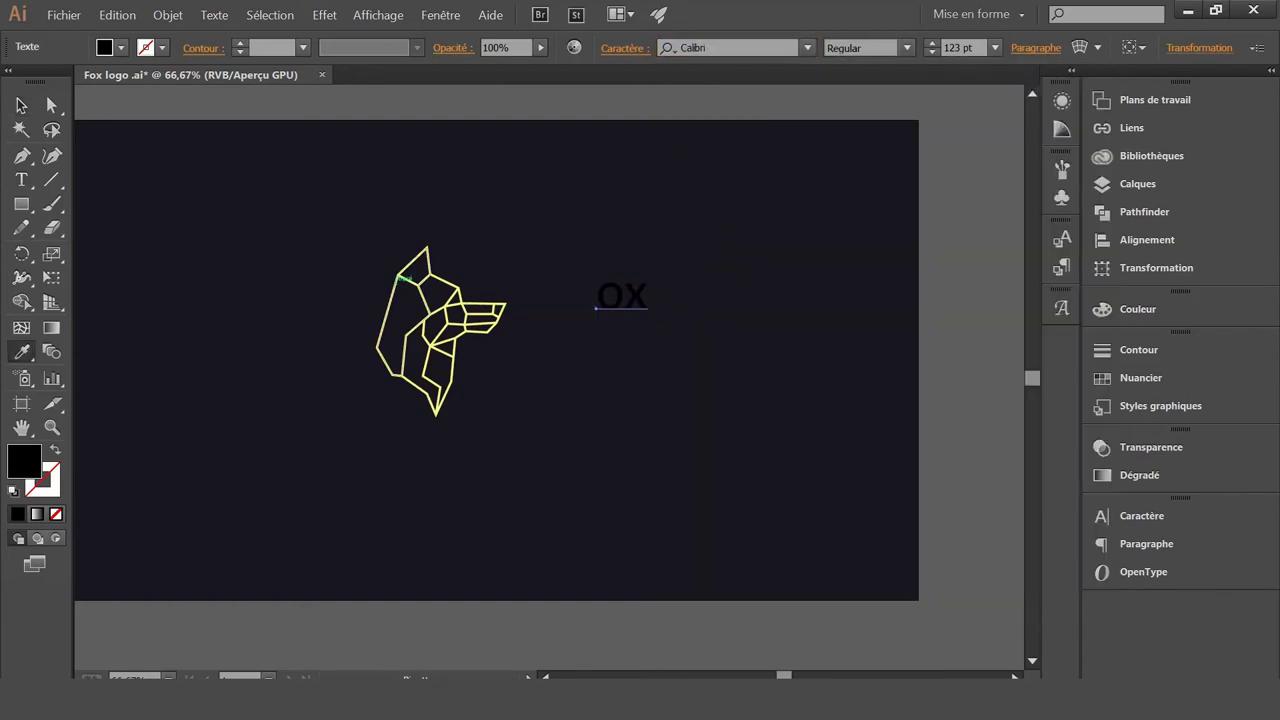
left_click(402, 277)
left_click(20, 105)
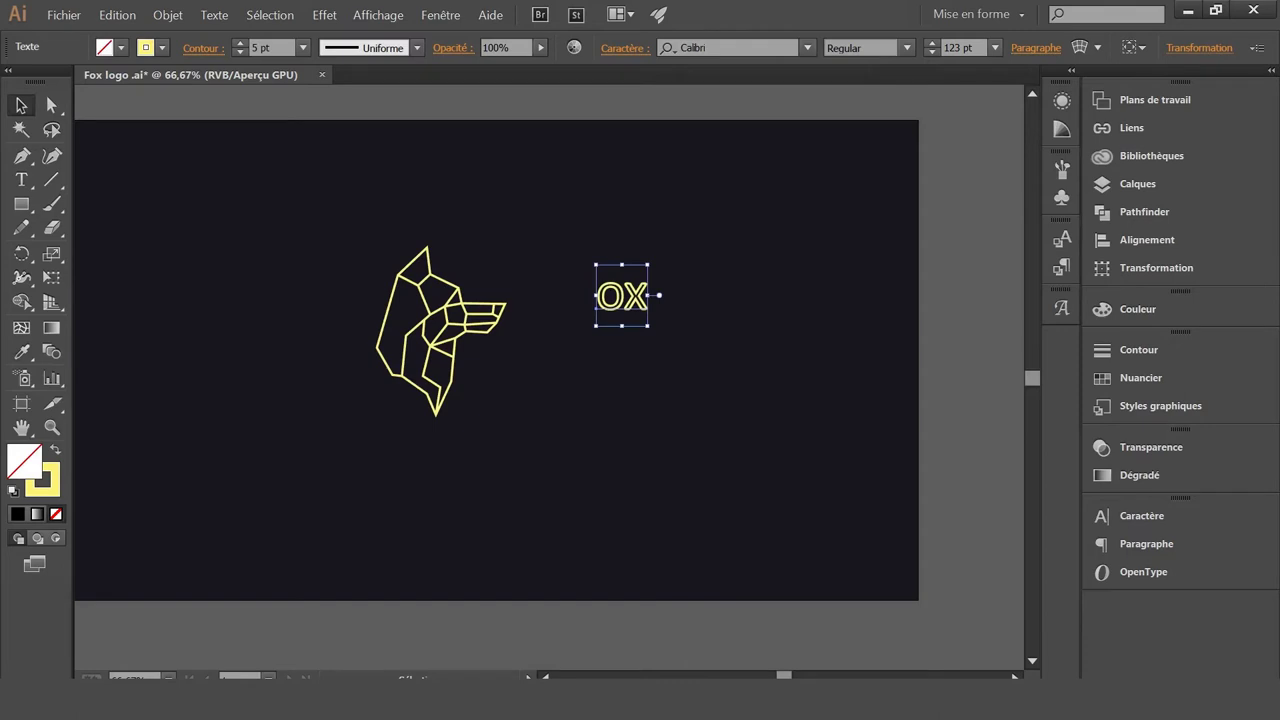
left_click_drag(648, 265, 743, 160)
left_click_drag(714, 228, 645, 352)
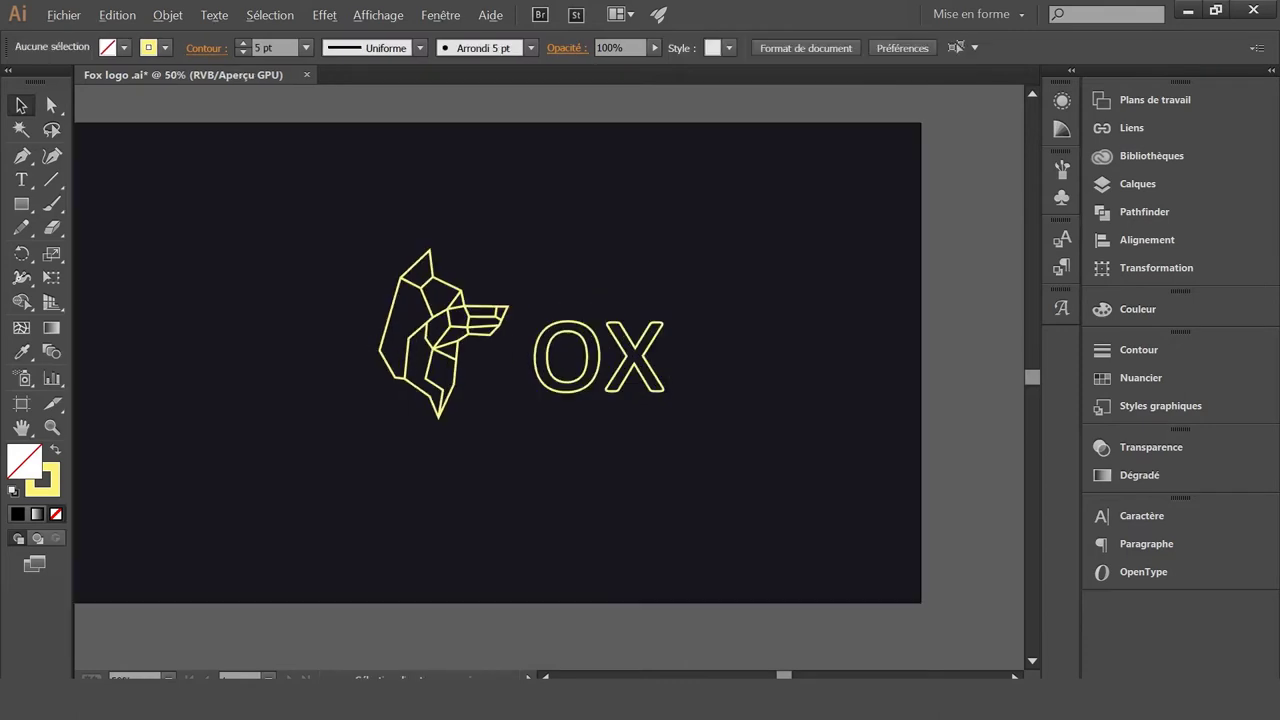
left_click(608, 340)
left_click(167, 14)
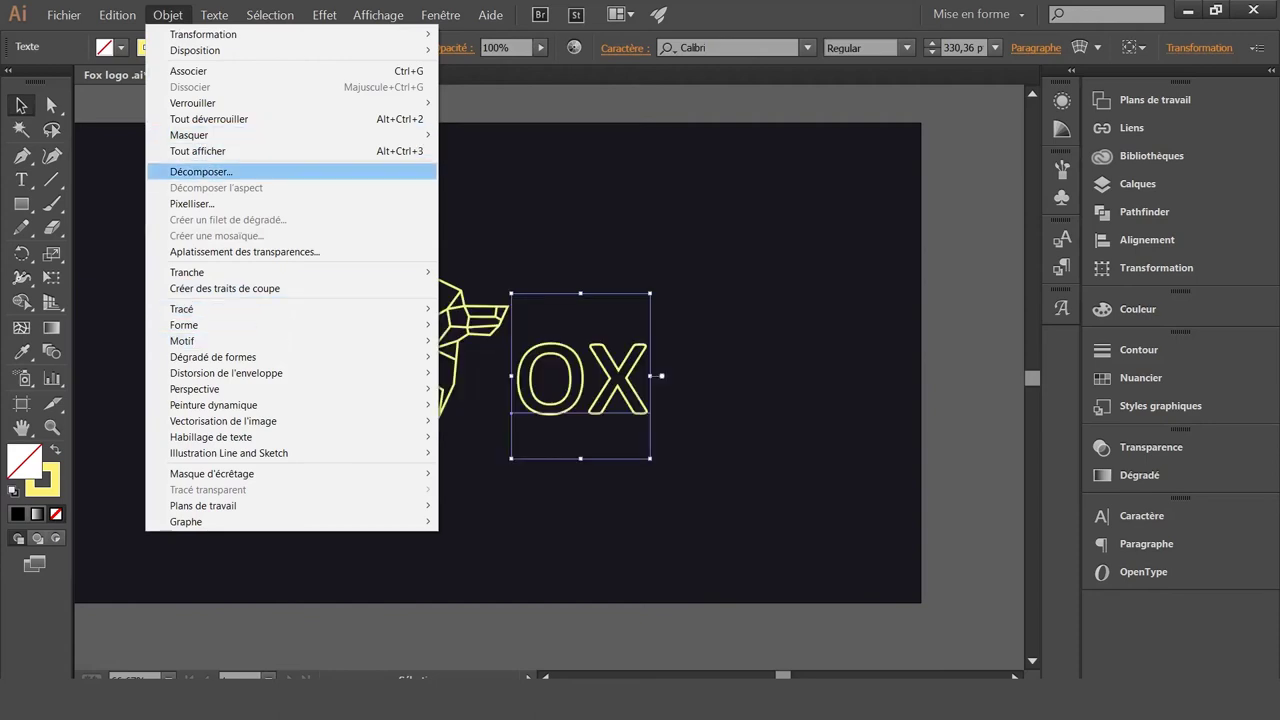
Convert the OX text to outlines and nudge them up against the fox
left_click(200, 172)
left_click(612, 461)
key("ctrl+shift+a")
key("ctrl+1")
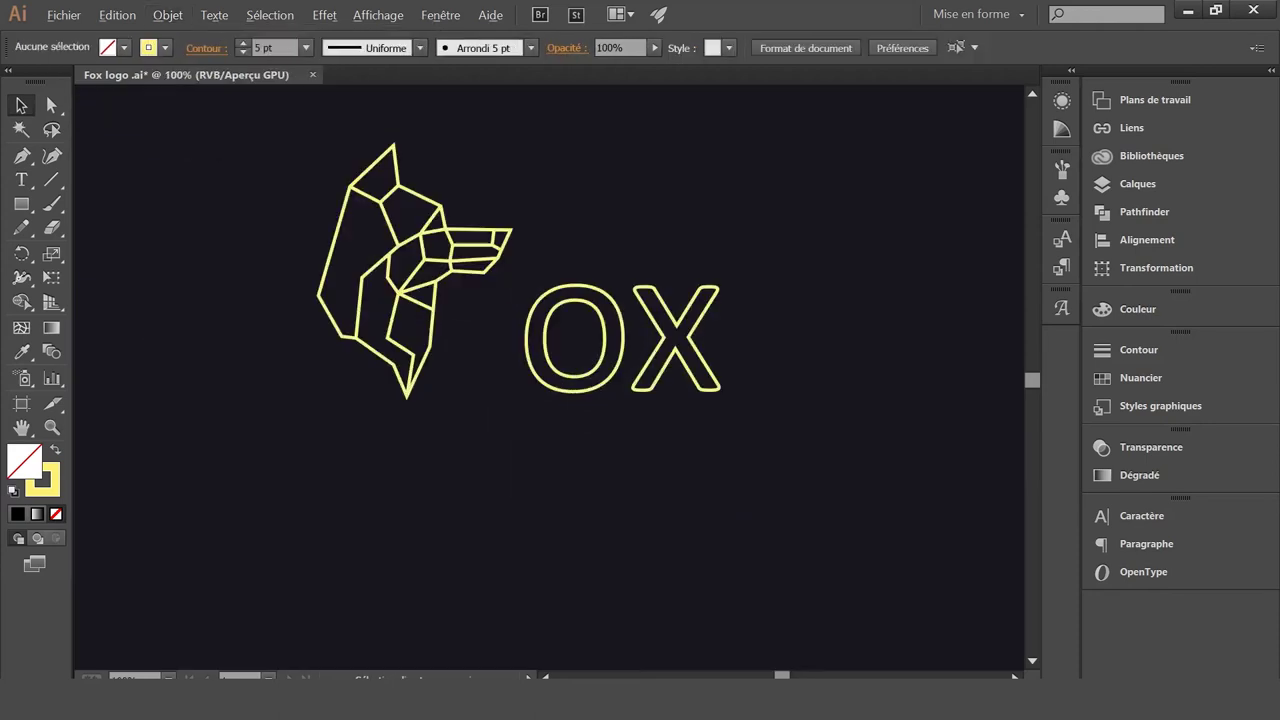
left_click_drag(575, 389, 537, 395)
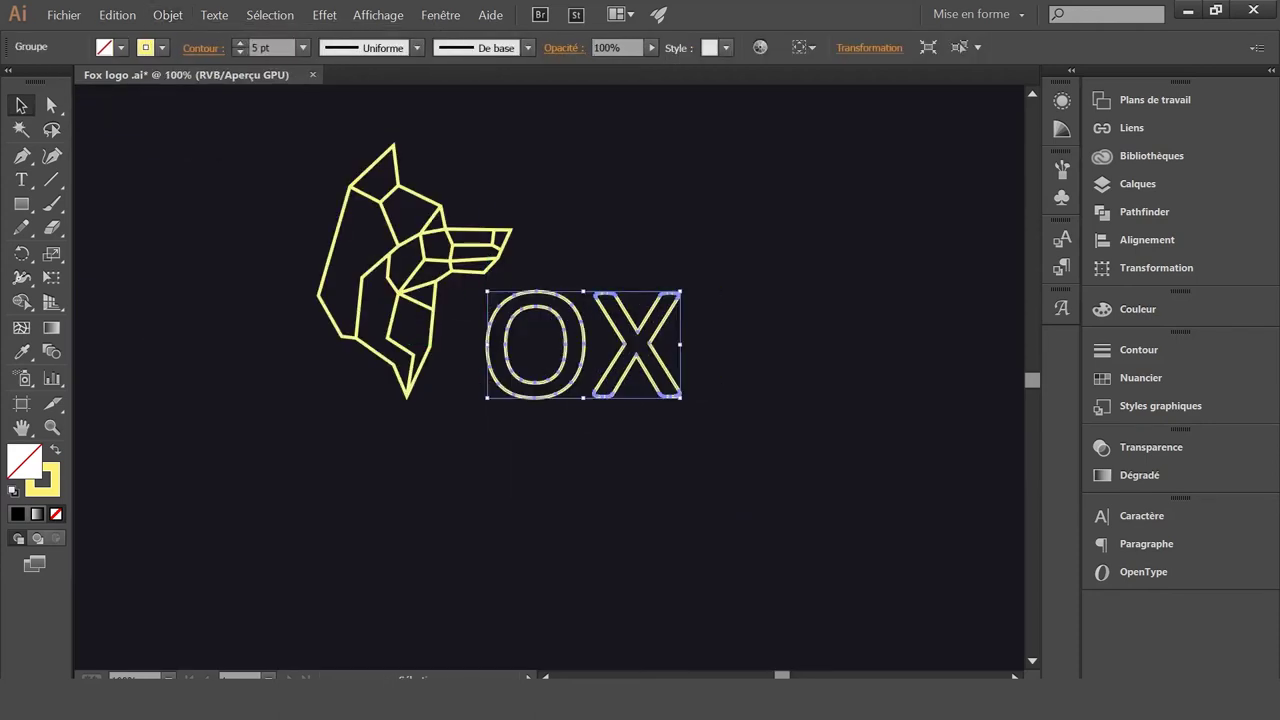
key("ctrl+shift+a")
scroll(631, 347, "up", 1)
left_click_drag(594, 337, 579, 349)
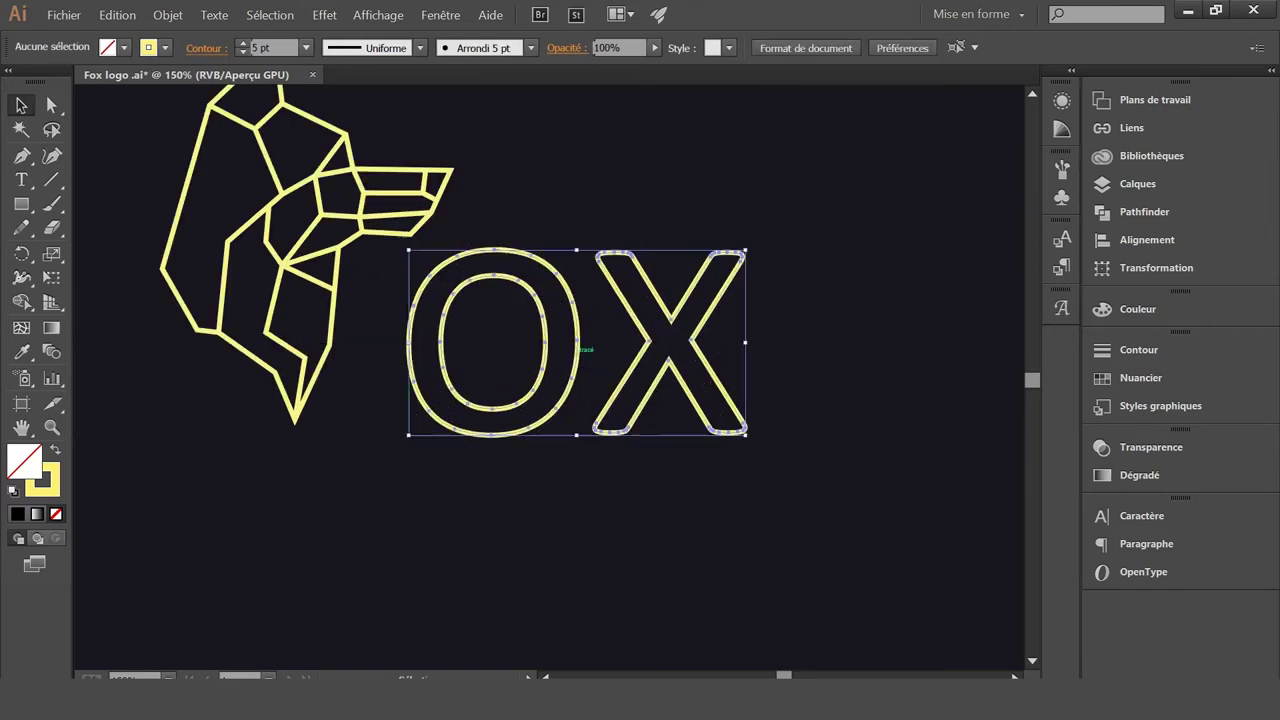
key("ctrl+minus")
key("ctrl+minus")
key("ctrl+minus")
key("ctrl+minus")
key("ctrl+plus")
key("ctrl+plus")
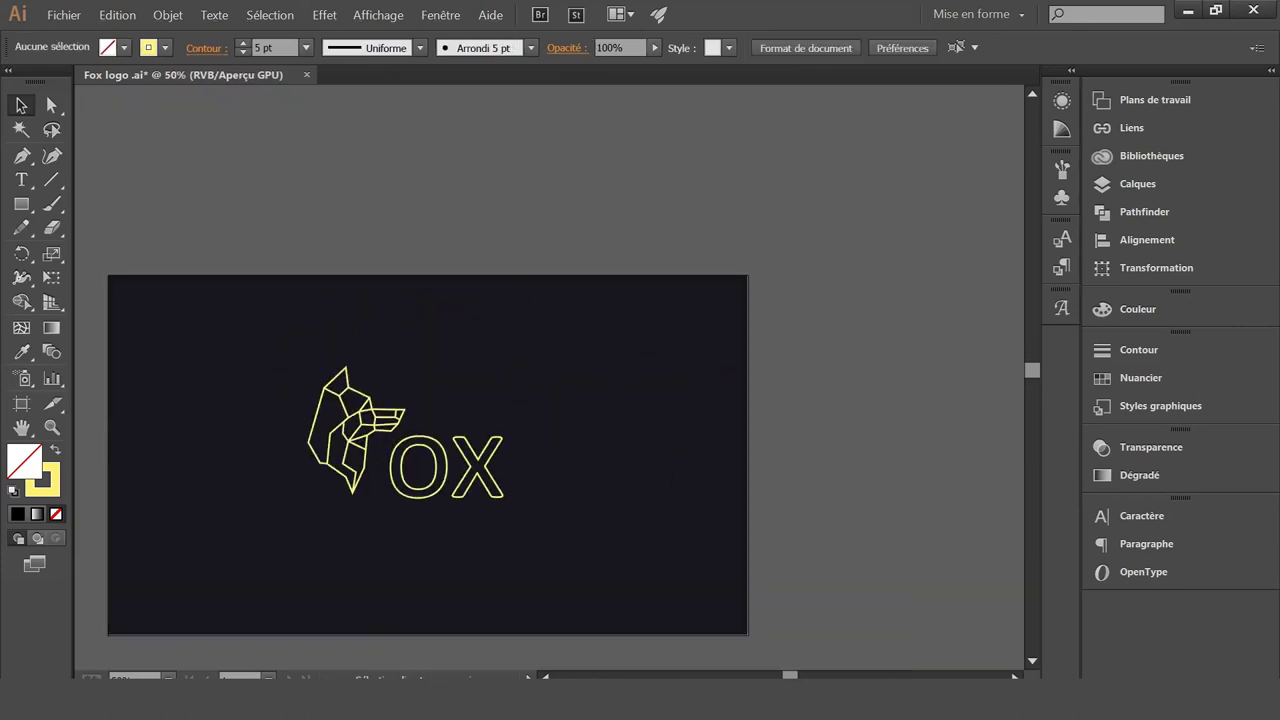
key("ctrl+1")
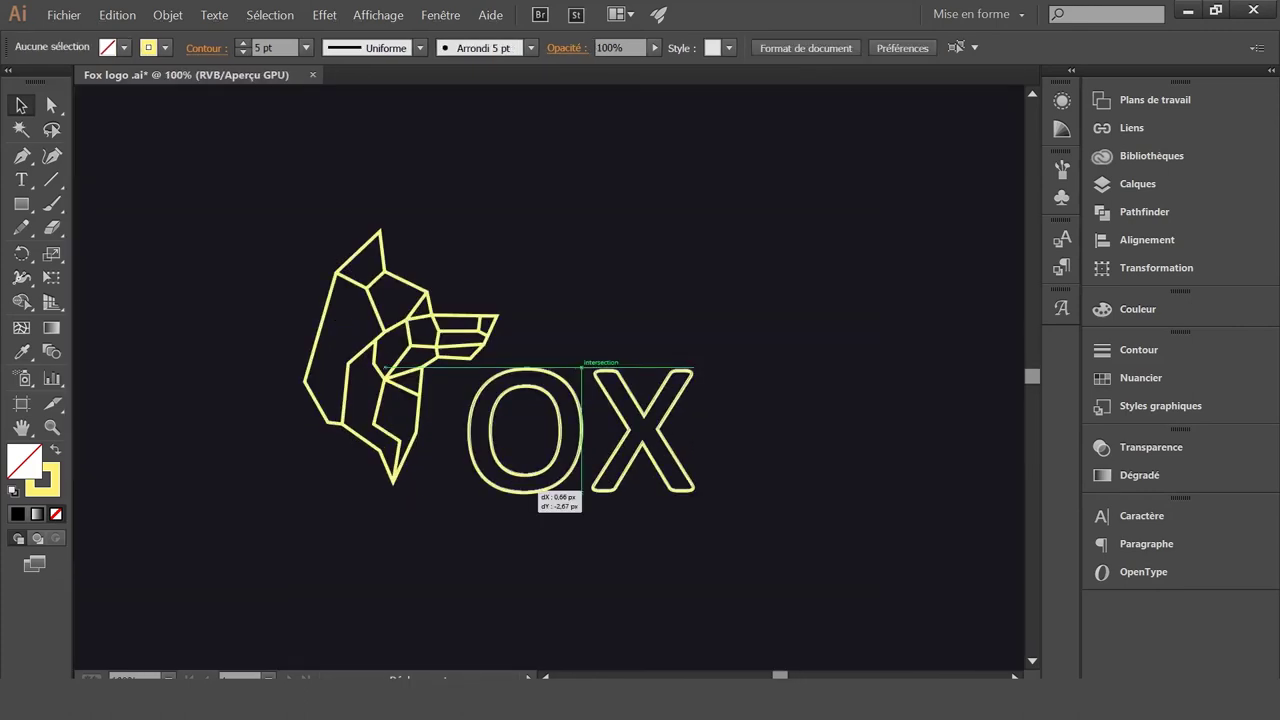
key("ctrl+plus")
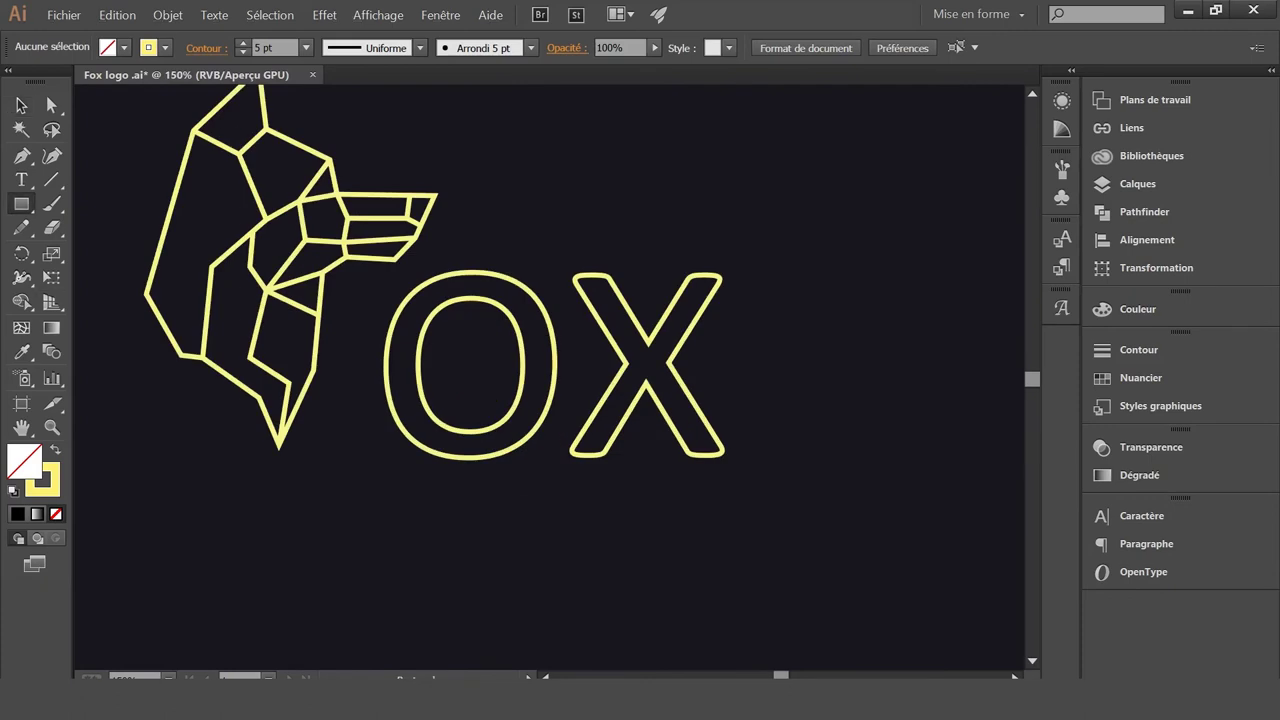
Align the OX base with the fox's chin using a temporary rectangle, then delete it
left_click_drag(239, 444, 871, 537)
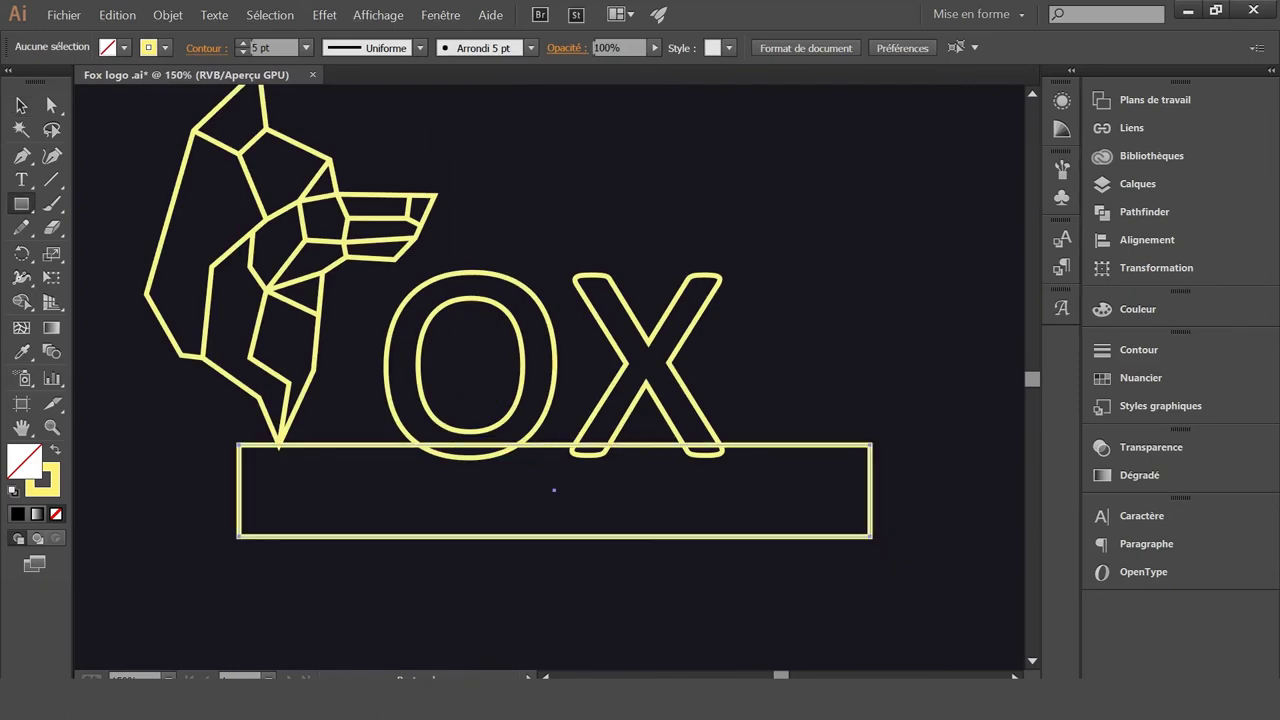
key("v")
left_click(594, 209)
left_click_drag(549, 292, 548, 279)
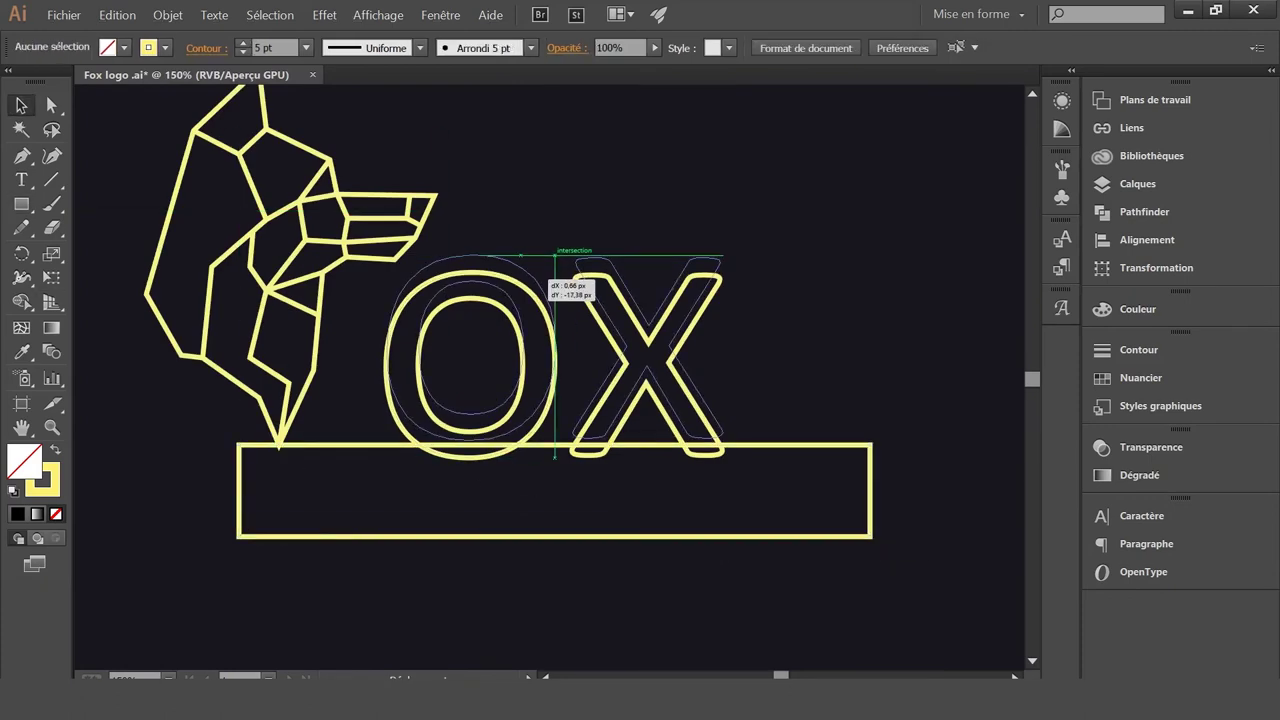
left_click(548, 216)
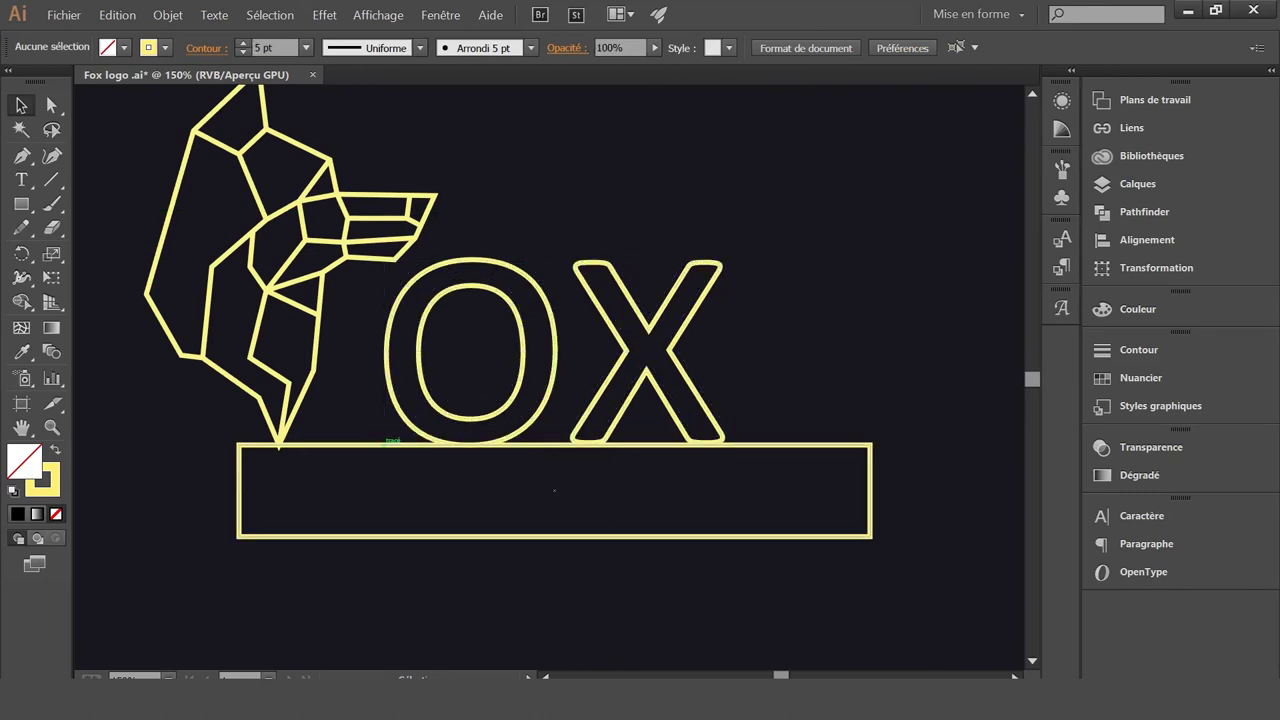
left_click(554, 490)
key("Delete")
Select all artwork and group the fox head and OX letters with Associer, then deselect
key("ctrl+minus")
key("ctrl+minus")
key("ctrl+minus")
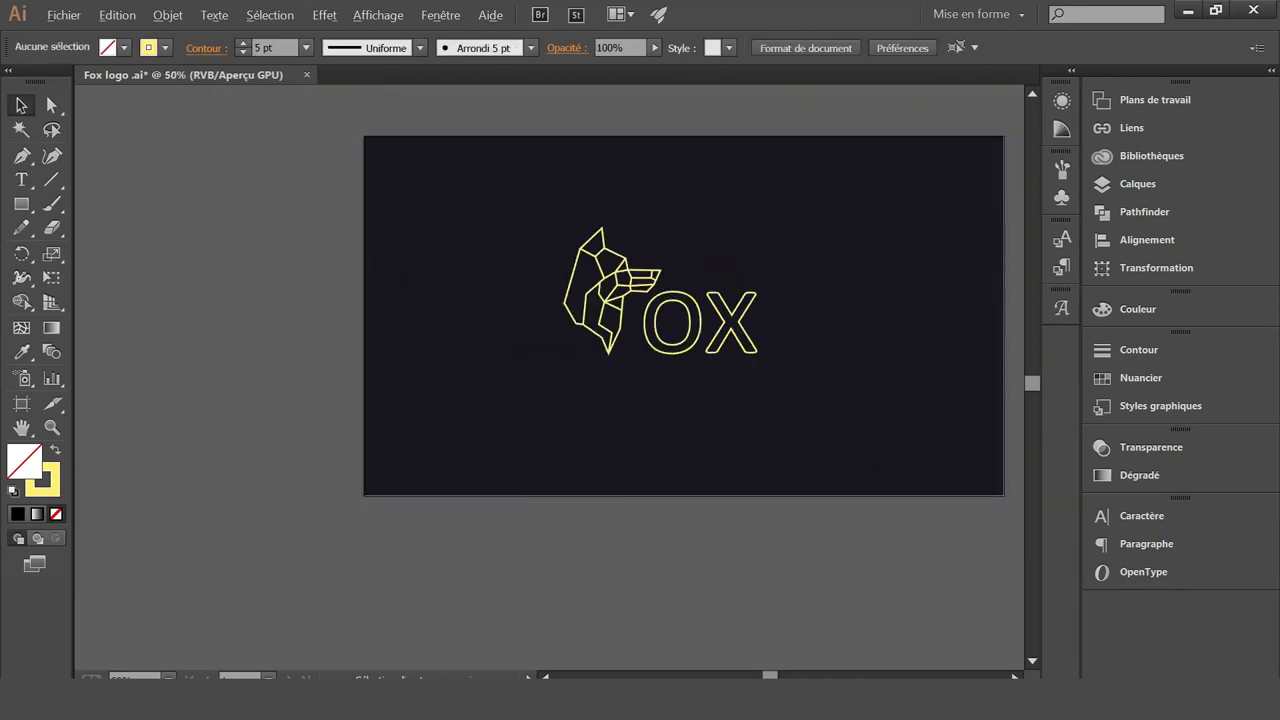
key("ctrl+minus")
key("ctrl+0")
key("ctrl+a")
key("ctrl+plus")
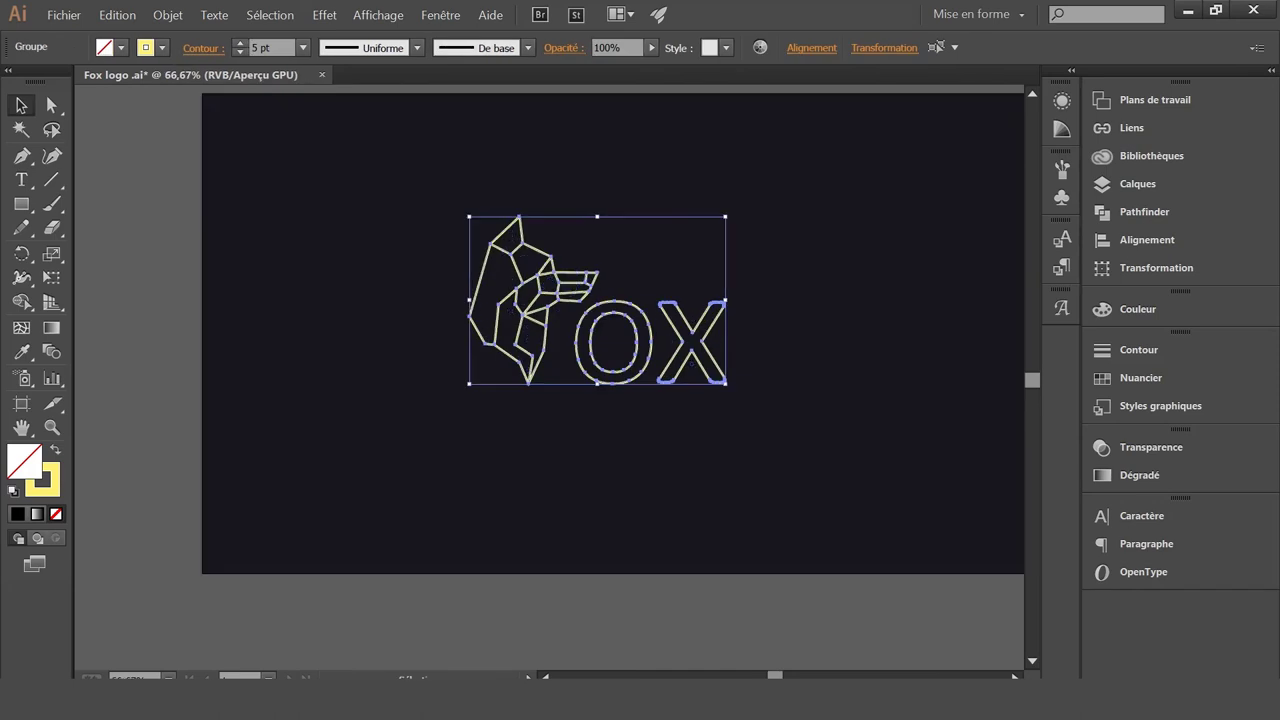
right_click(694, 350)
left_click(754, 418)
key("ctrl+shift+a")
key("ctrl+minus")
key("ctrl+minus")
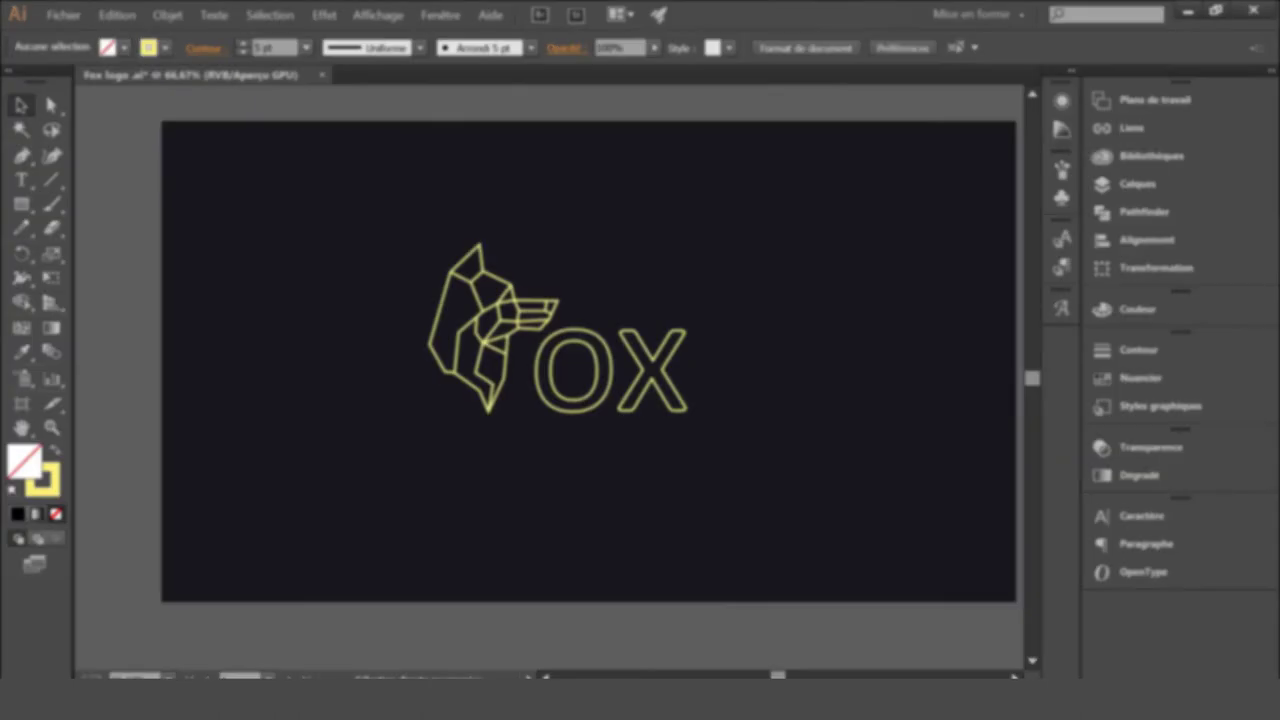